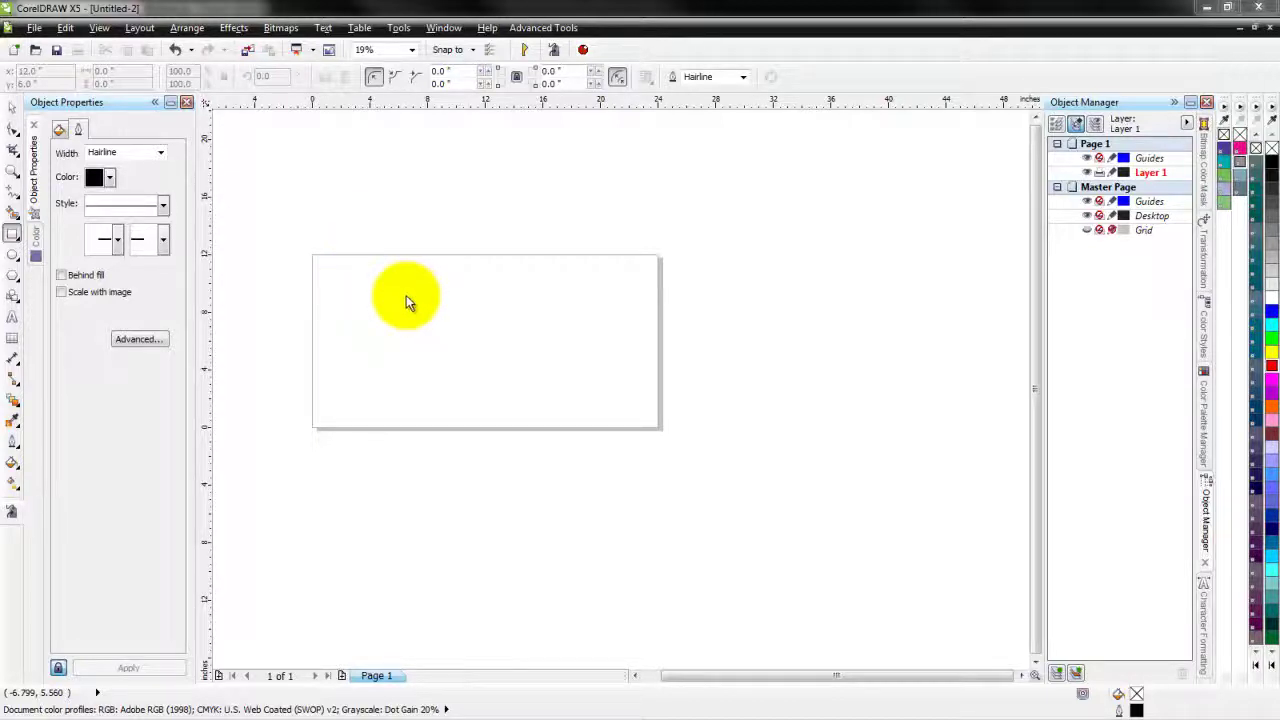
Step: Draw five rectangles across the page with the Rectangle tool
click(14, 237)
drag(326, 267, 370, 292)
drag(478, 320, 430, 272)
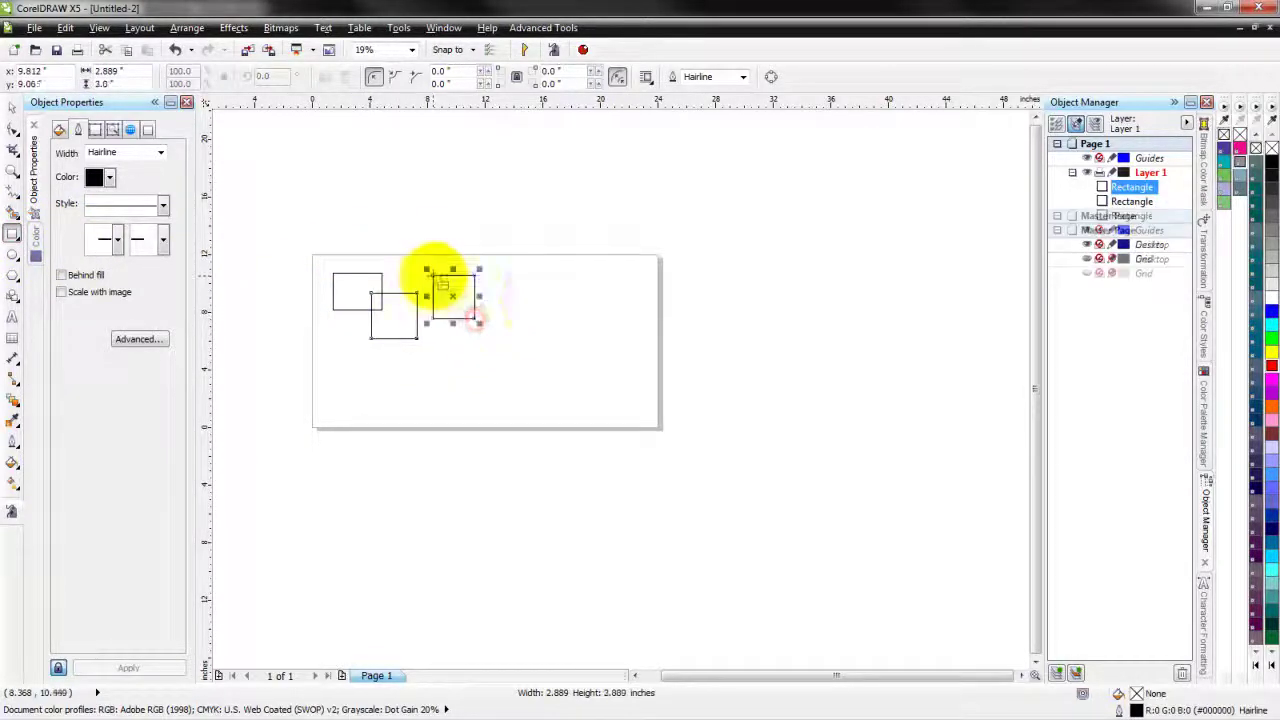
drag(512, 292, 561, 349)
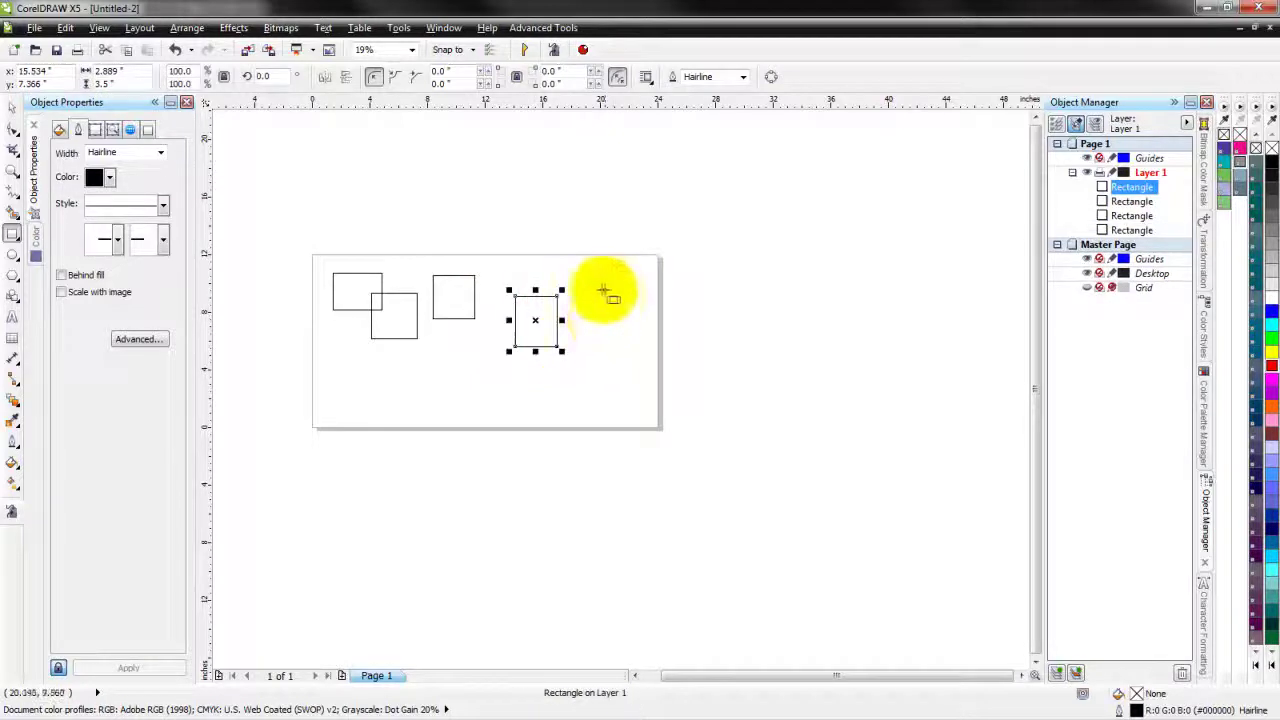
drag(597, 285, 656, 336)
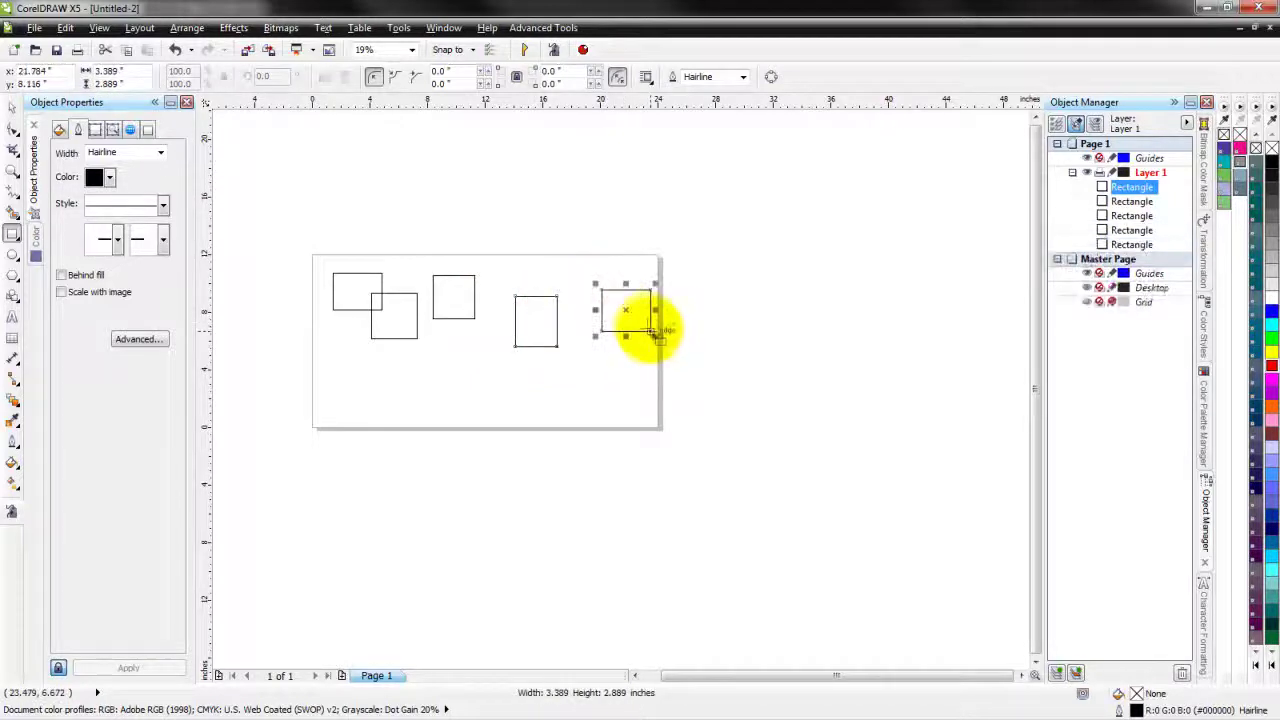
Step: Fill the rectangles red, green, blue, purple and cyan from the palette, then deselect
click(13, 109)
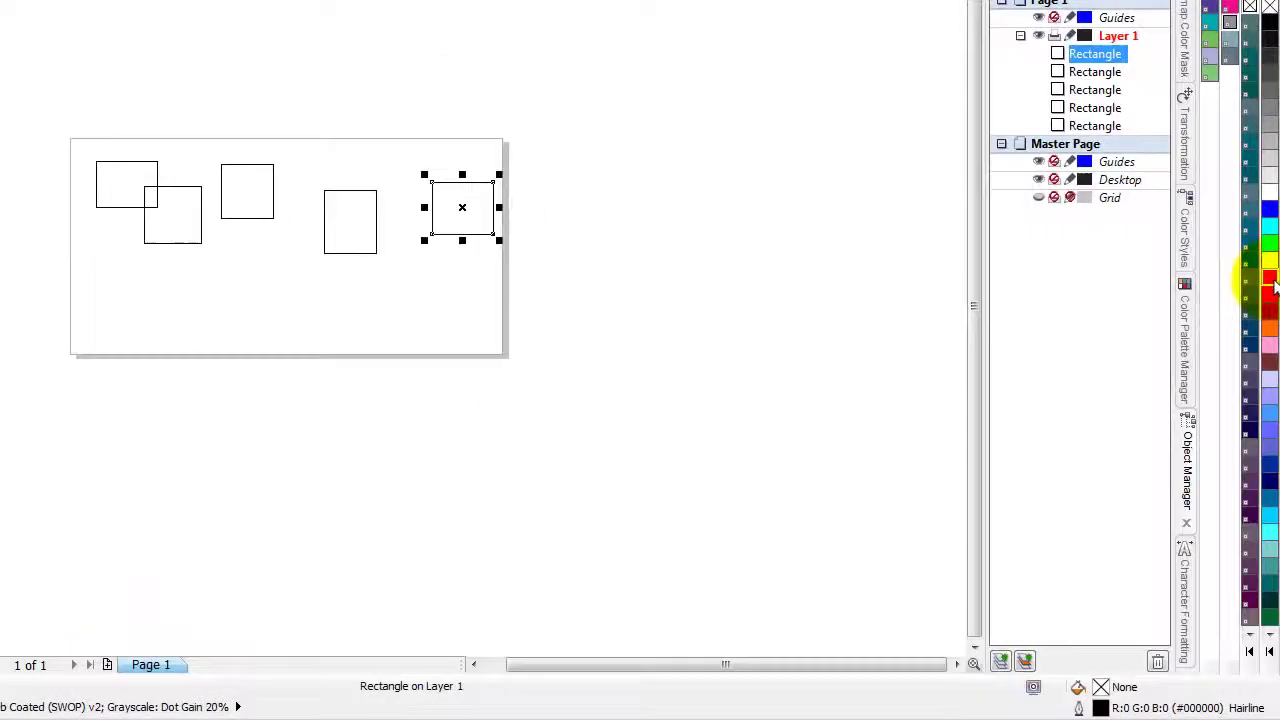
click(1271, 366)
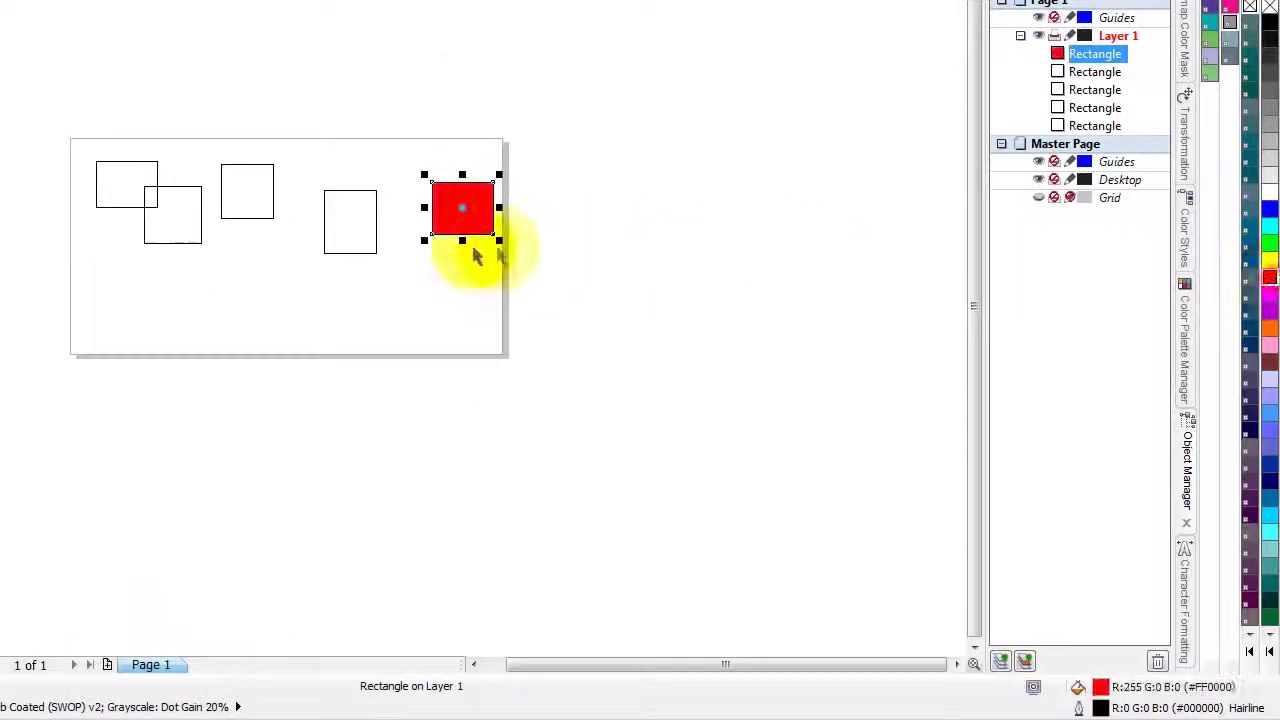
click(352, 233)
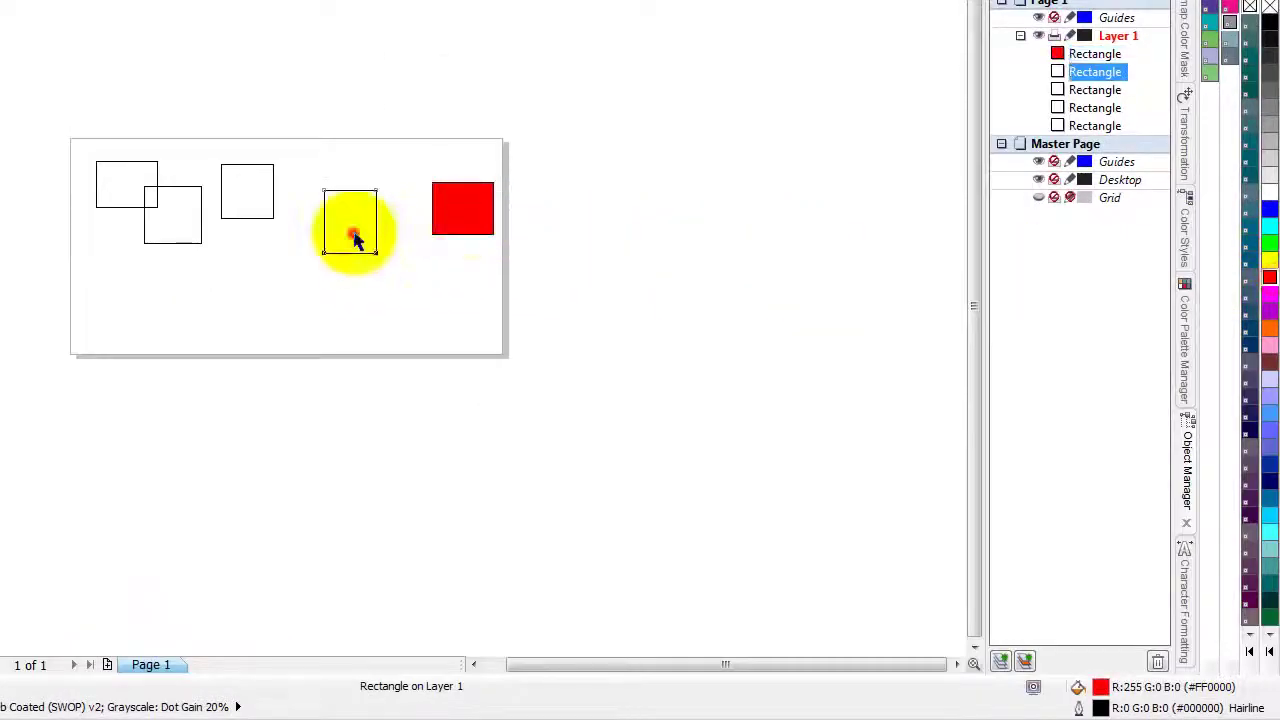
click(1272, 246)
click(273, 201)
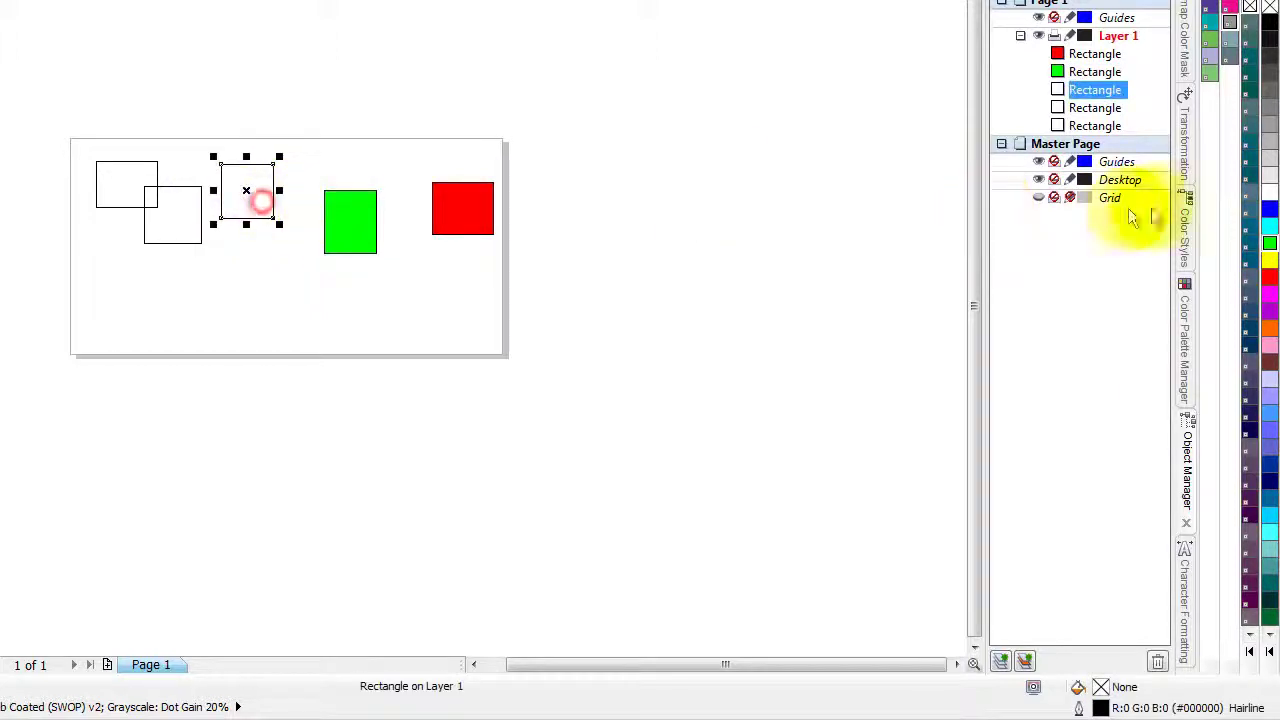
click(1270, 209)
click(197, 240)
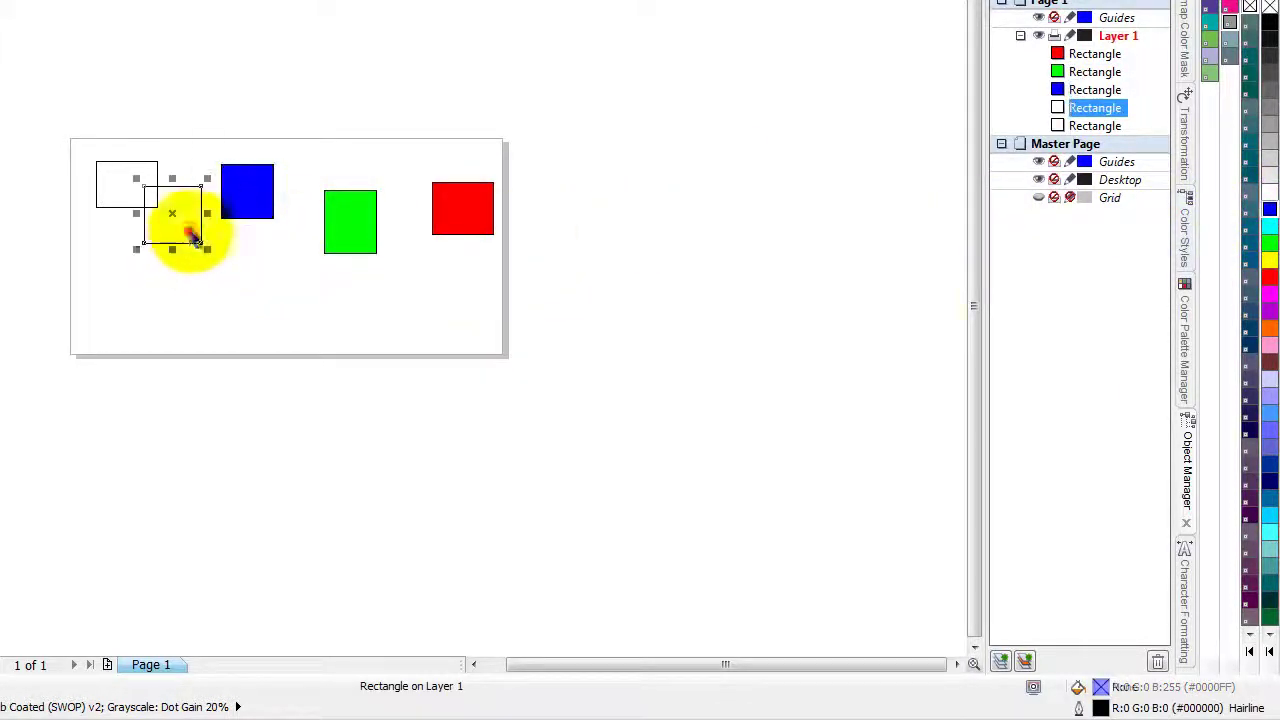
click(1270, 310)
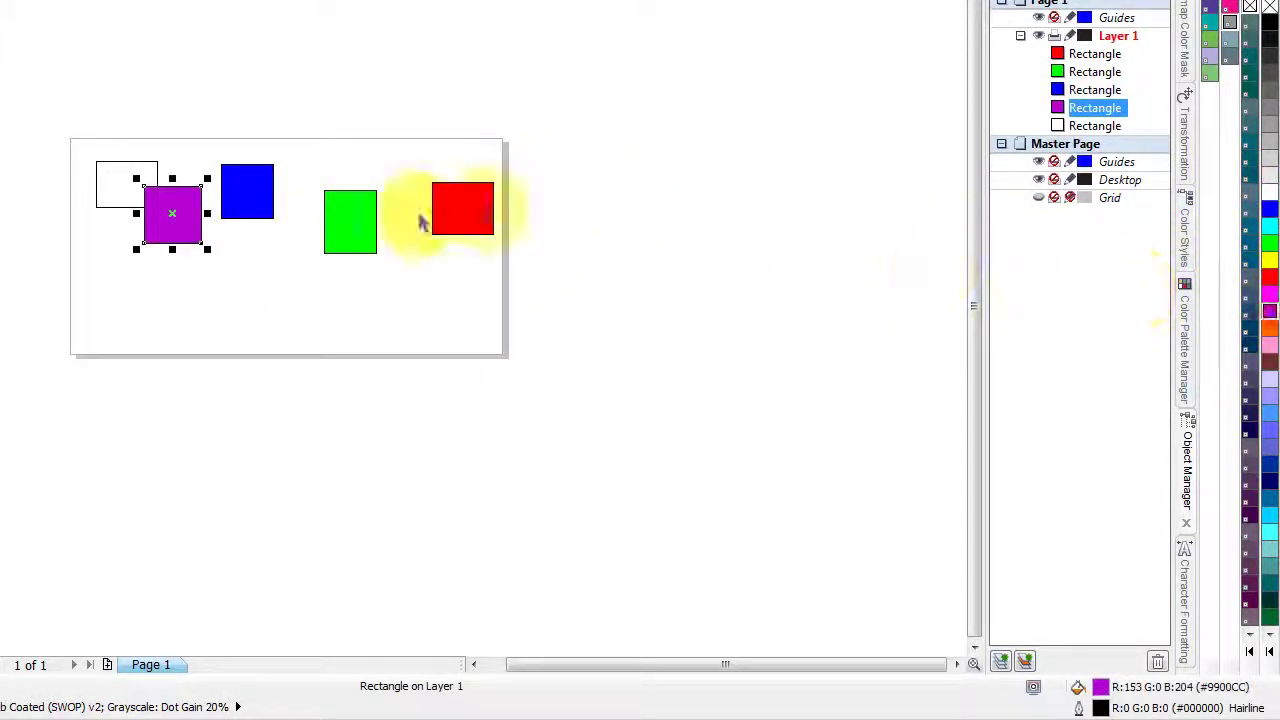
click(98, 185)
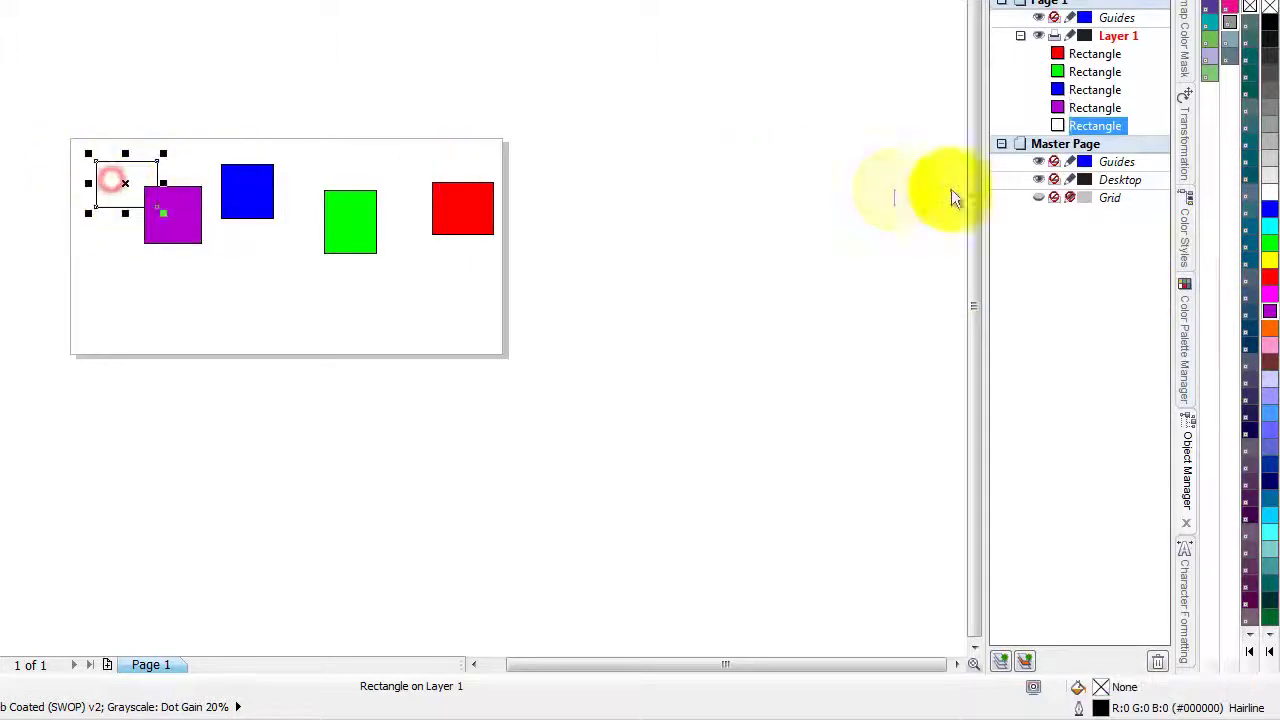
click(1270, 226)
click(303, 116)
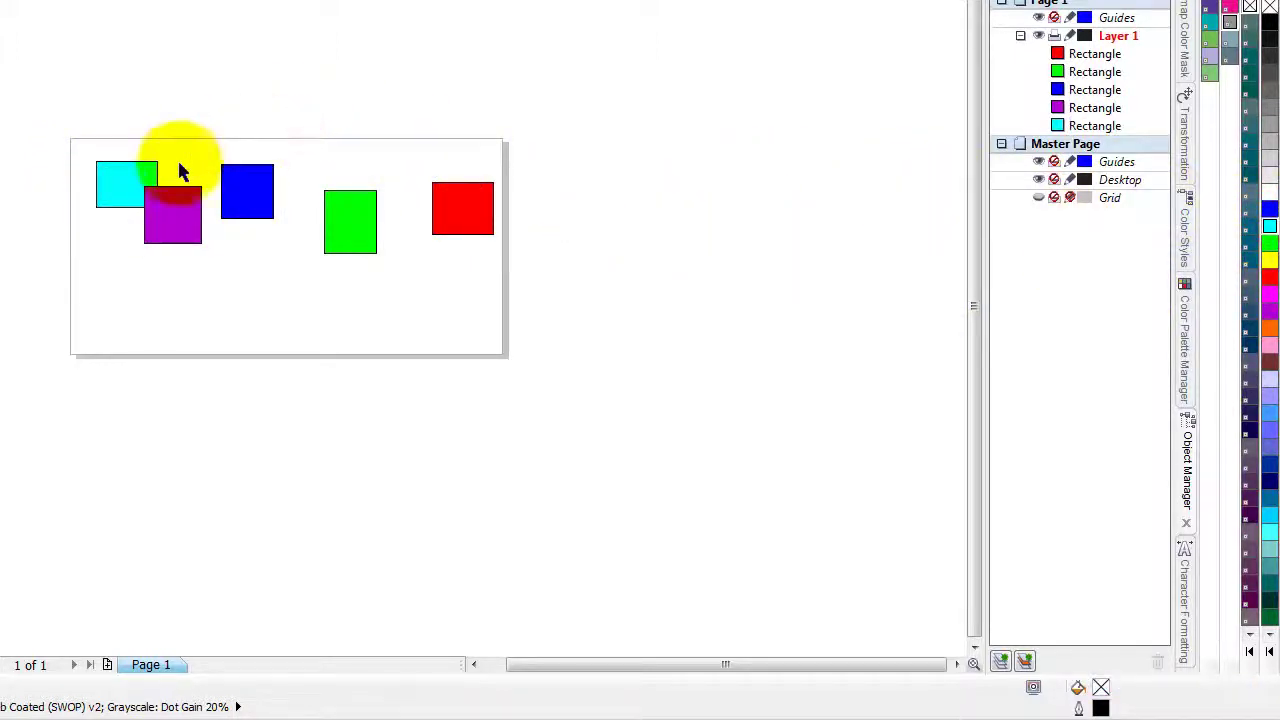
Step: Marquee-select the cyan and purple rectangles and align their centres horizontally with E, undoing a C alignment
scroll(180, 170, up, 2)
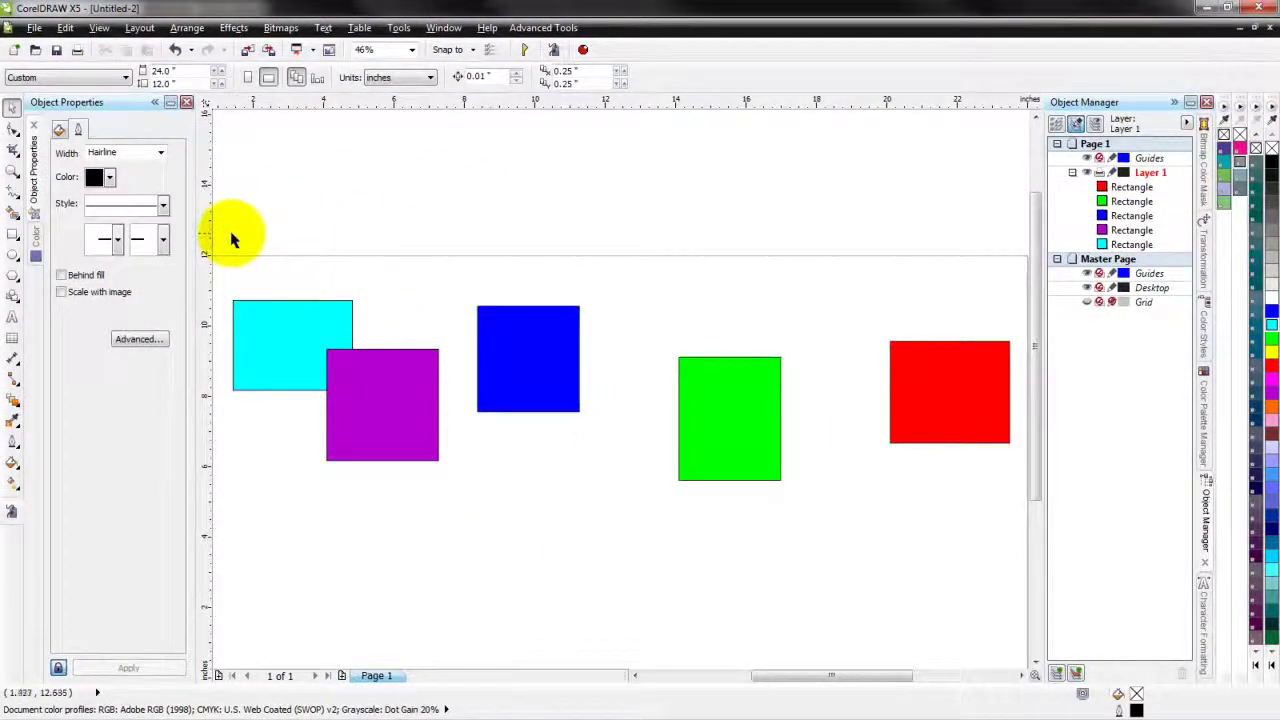
drag(228, 242, 476, 500)
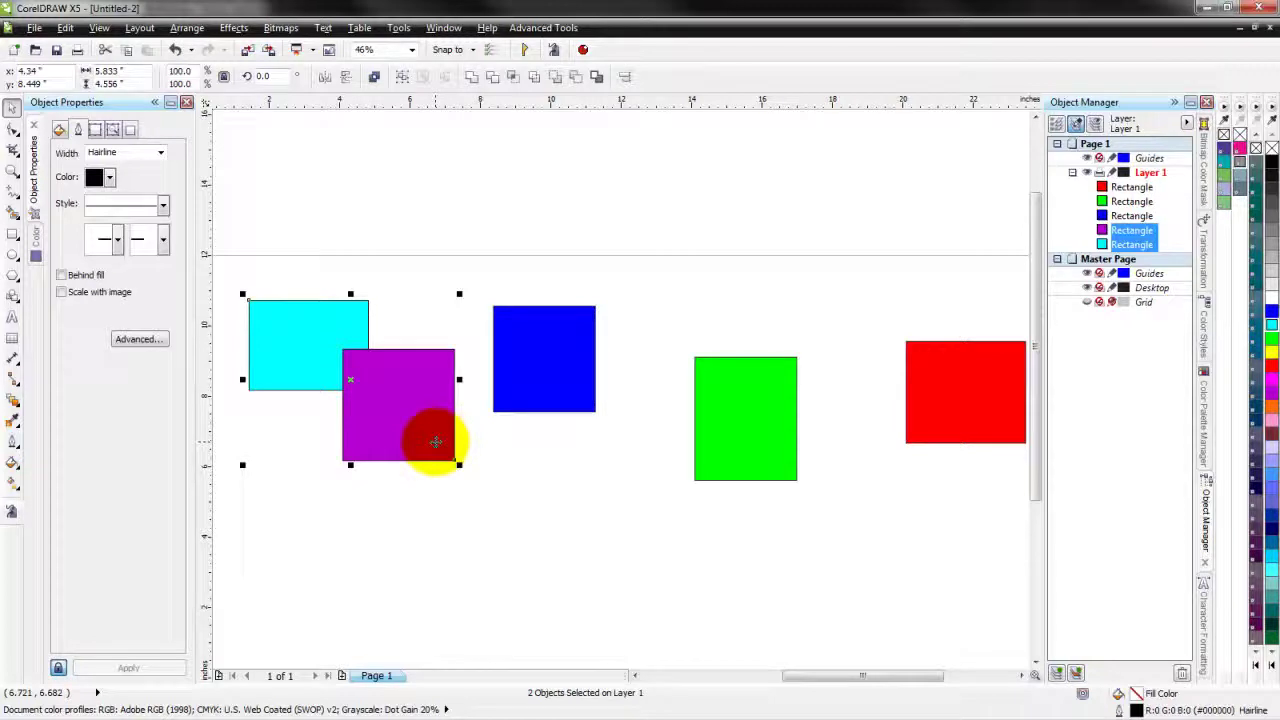
key(c)
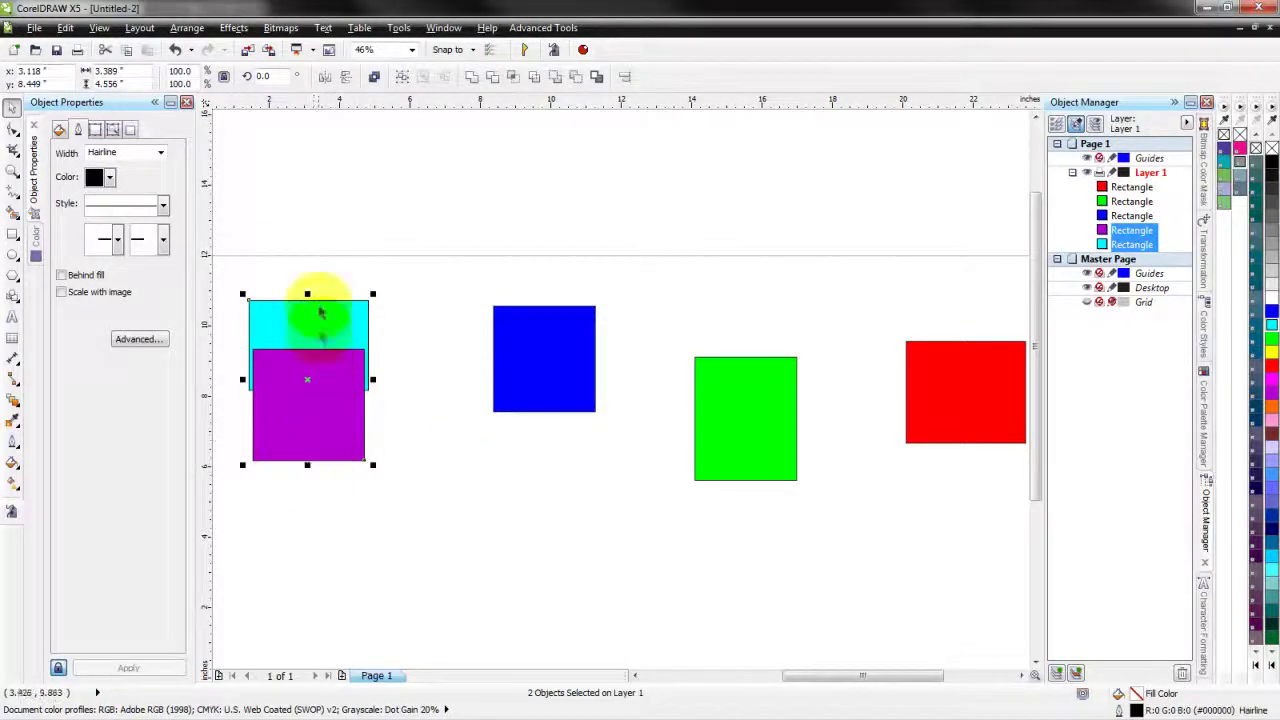
key(ctrl+z)
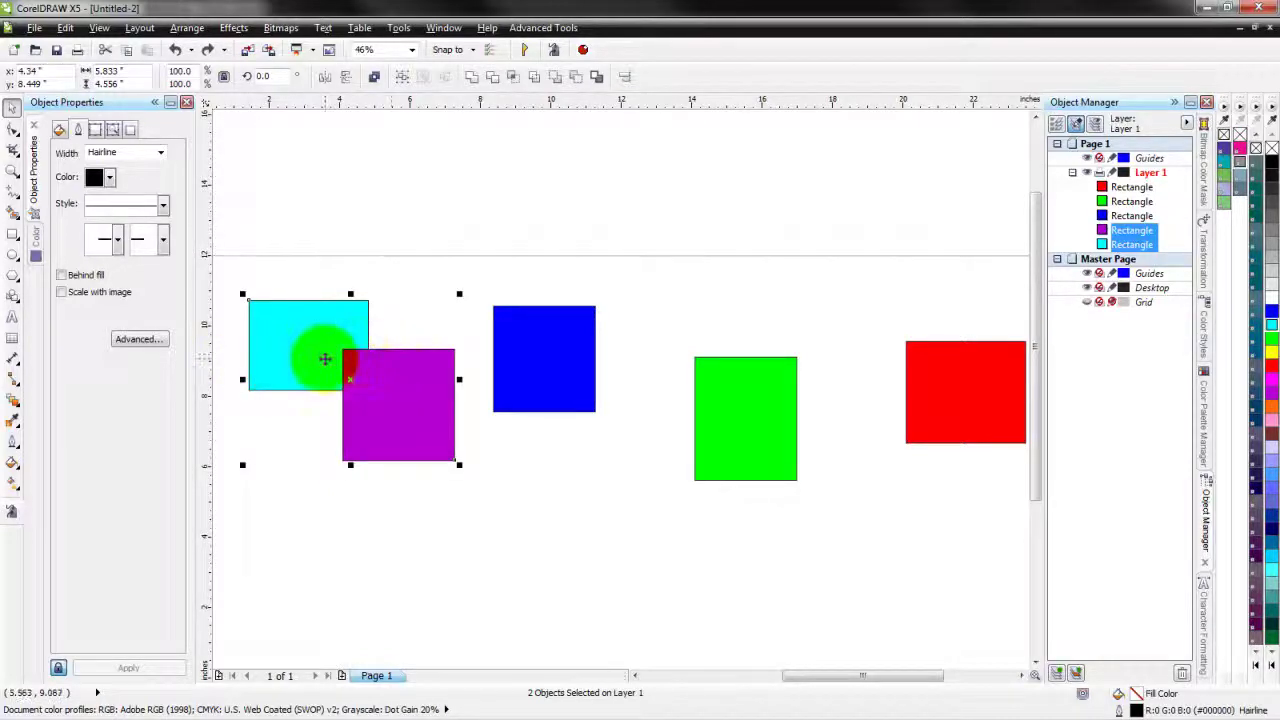
key(e)
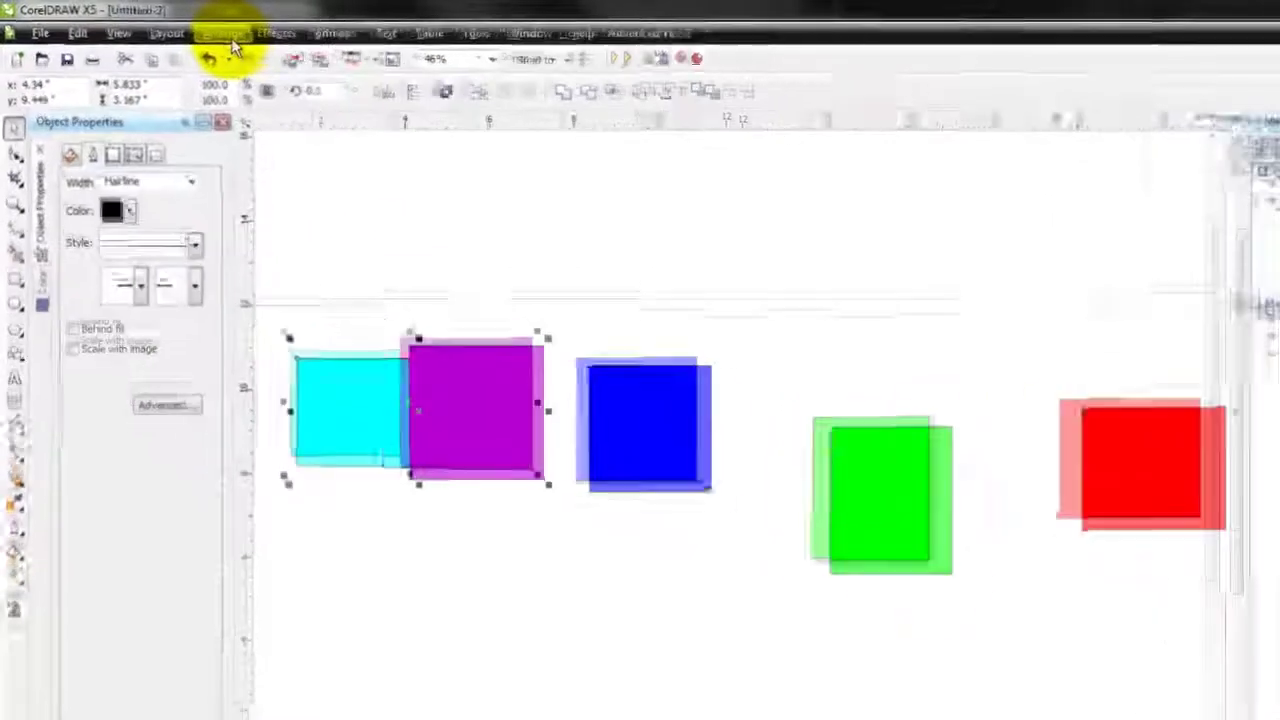
click(228, 36)
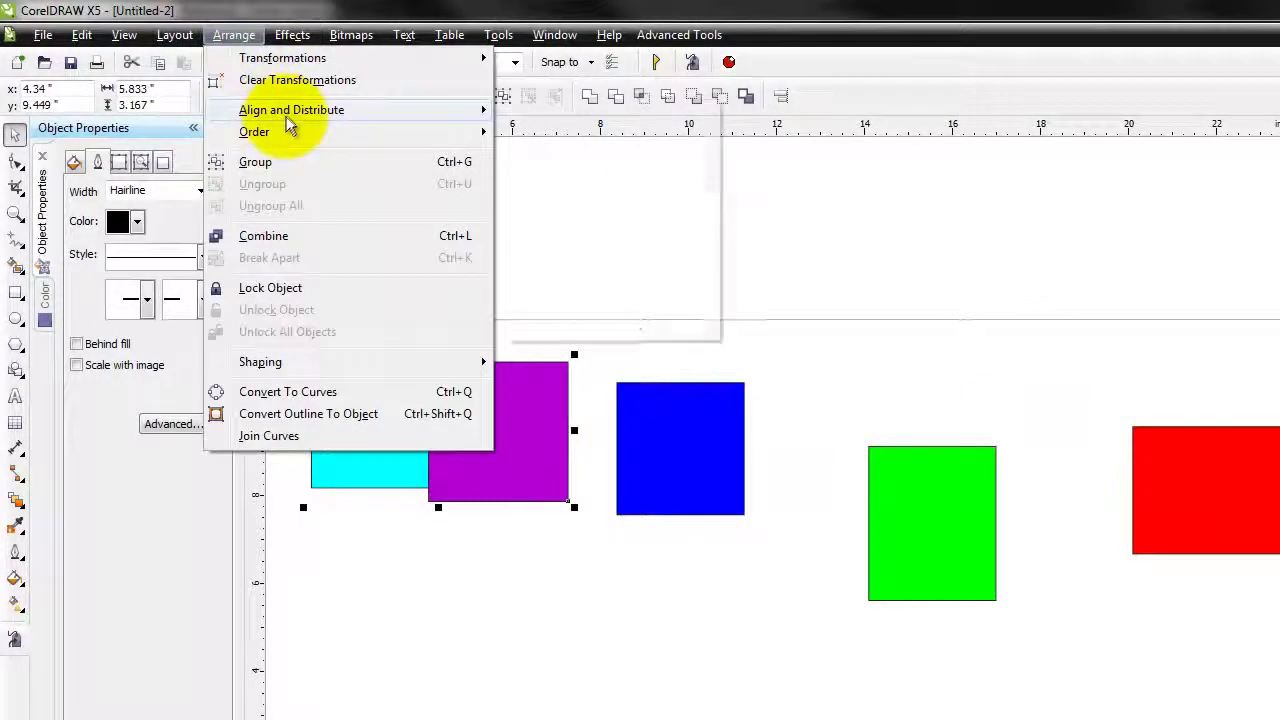
mouse_move(289, 120)
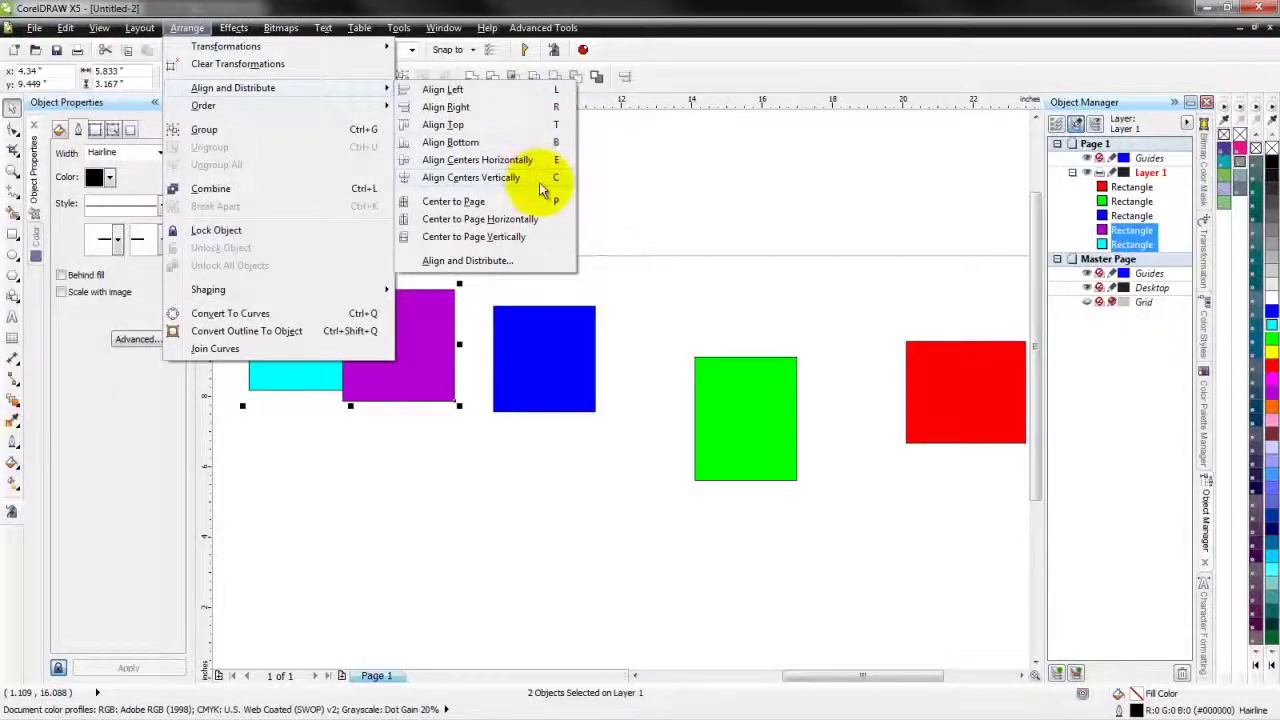
click(597, 198)
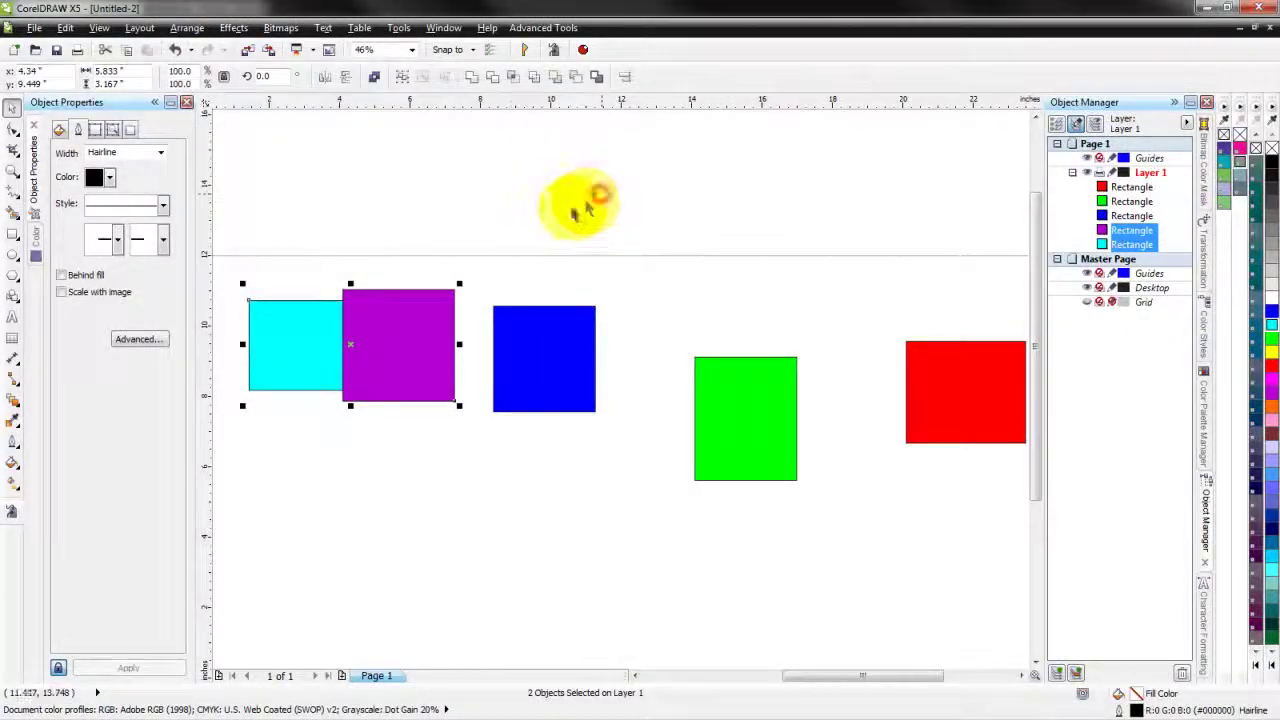
Step: Move the purple and blue rectangles down and to the right
click(444, 272)
drag(423, 306, 487, 474)
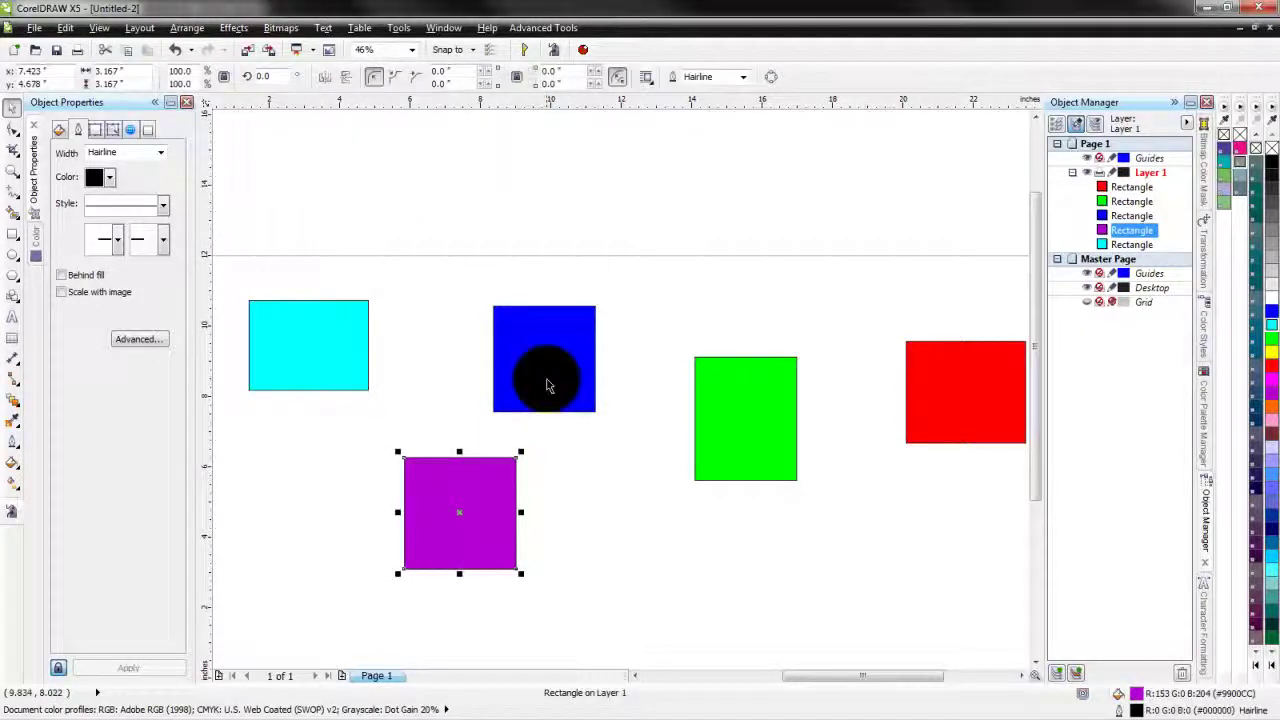
drag(547, 386, 597, 416)
scroll(445, 295, down, 2)
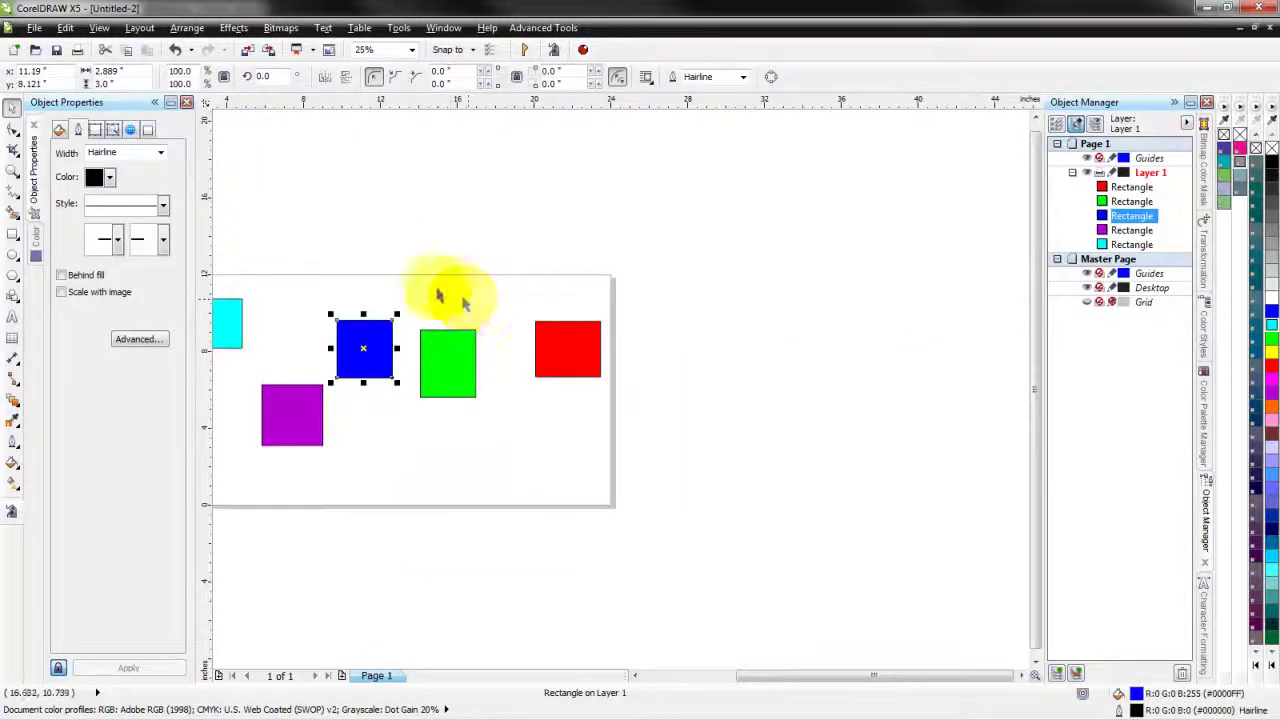
scroll(447, 353, up, 2)
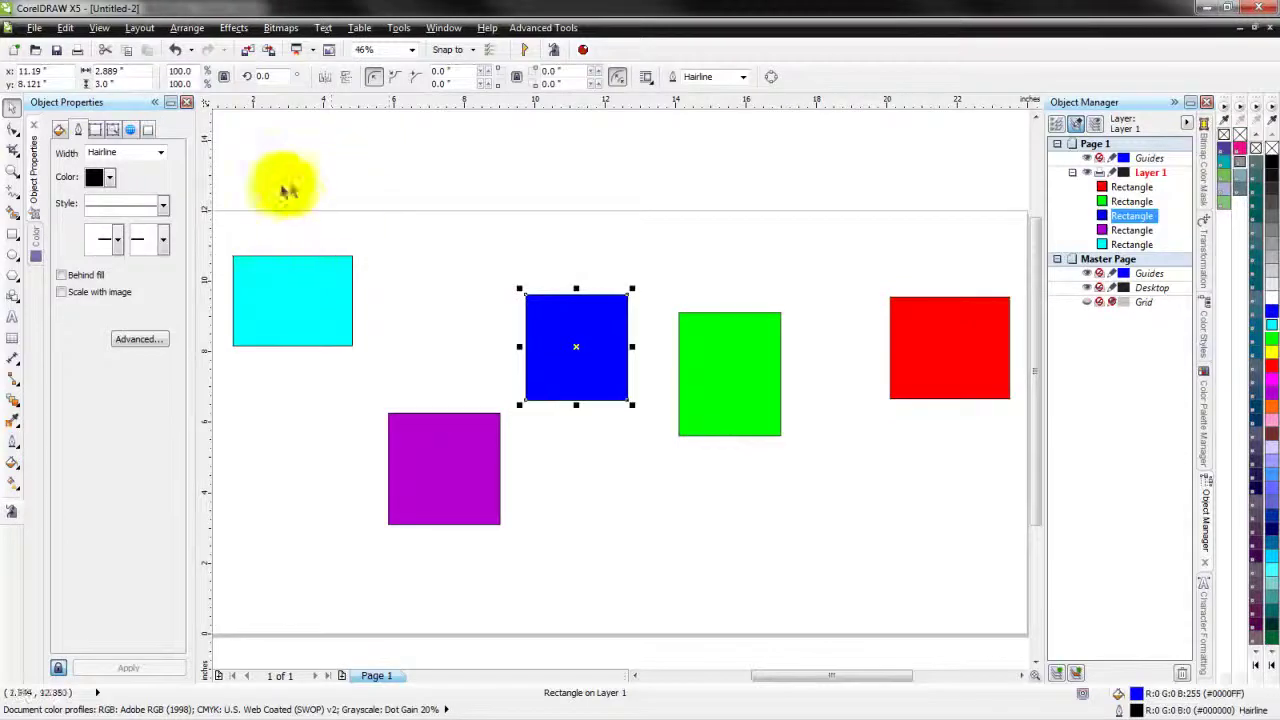
Step: Marquee-select cyan, purple, blue and green and align their tops with T, undoing the extra alignment
drag(227, 196, 940, 562)
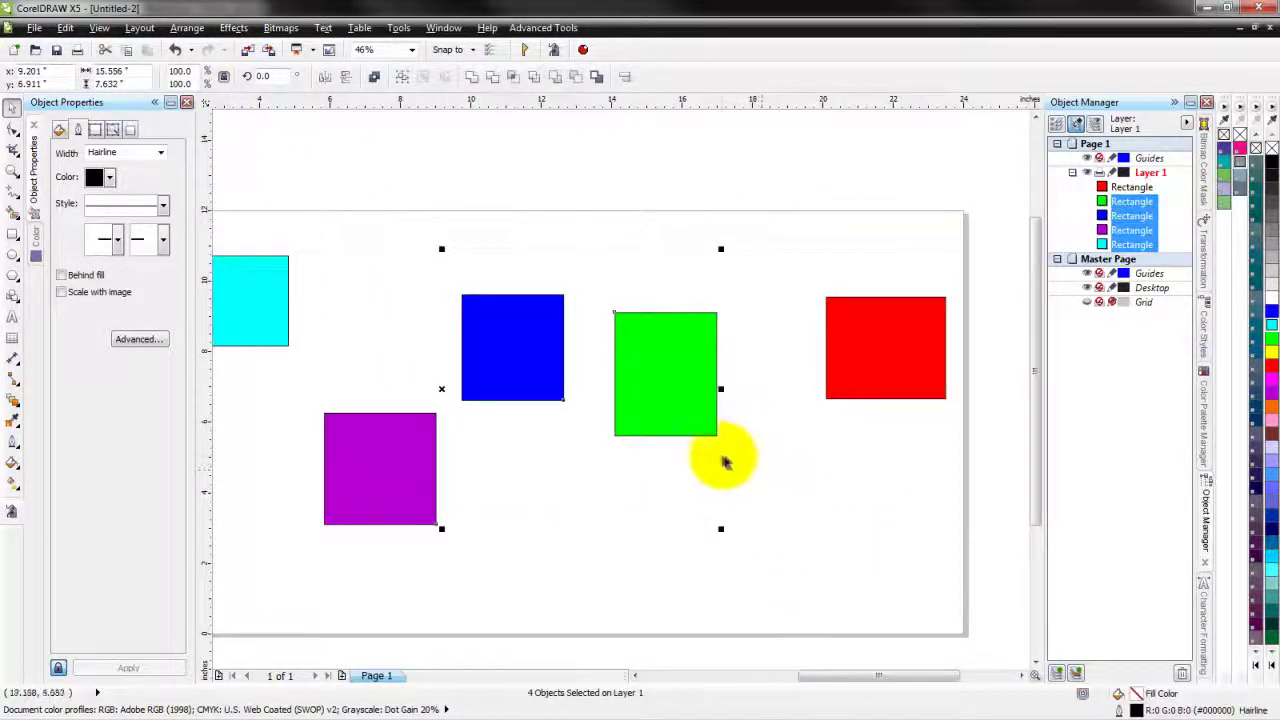
key(t)
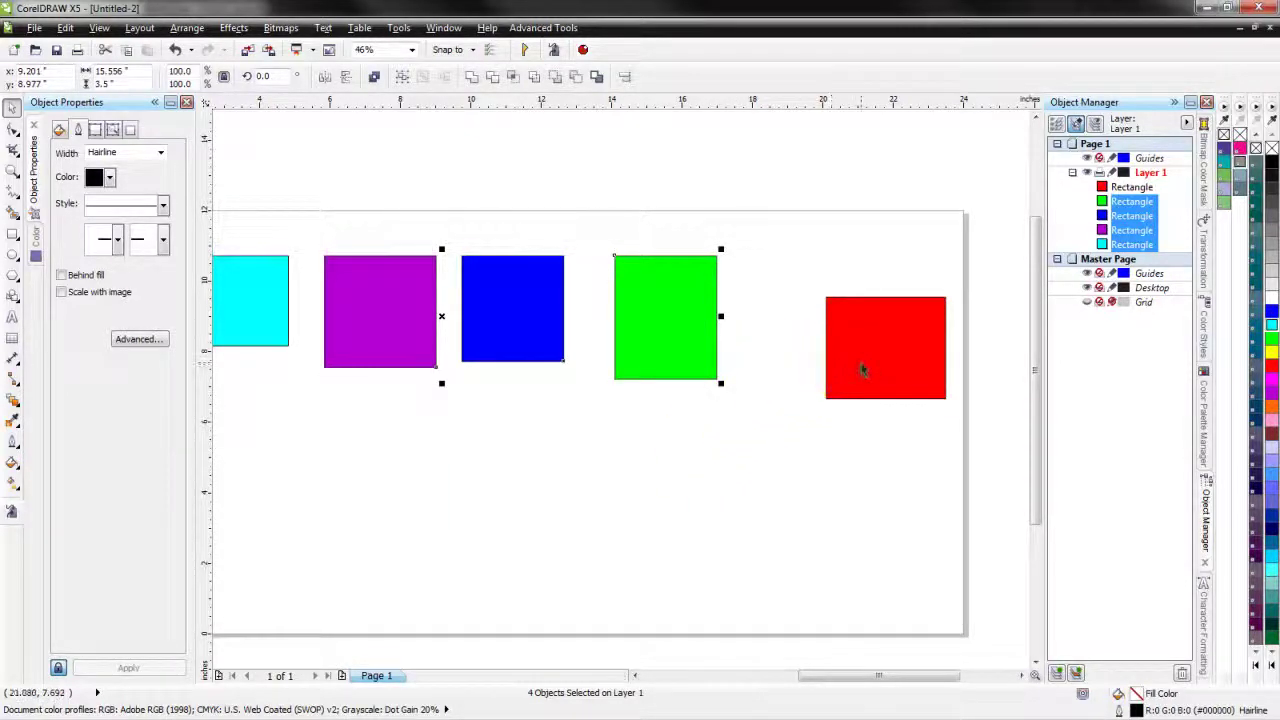
key(t)
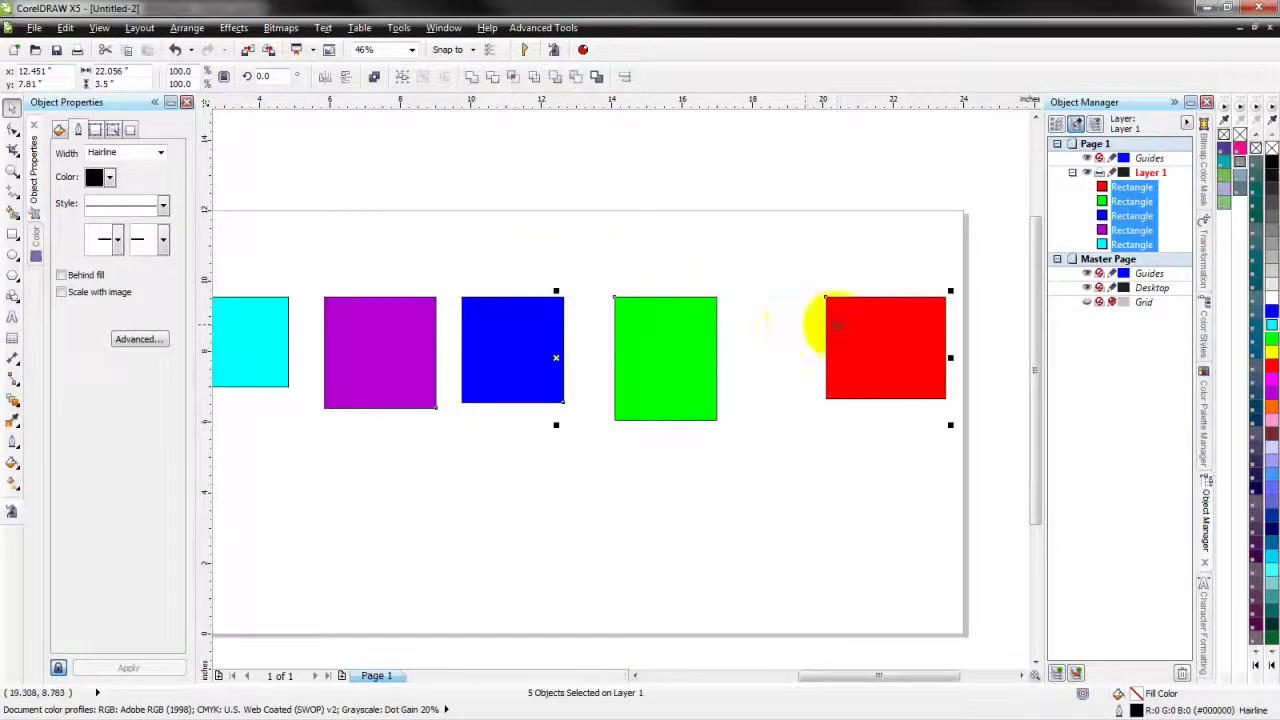
key(ctrl+z)
Step: Select the cyan, purple, blue and green rectangles, try aligning tops with T, then undo
click(765, 228)
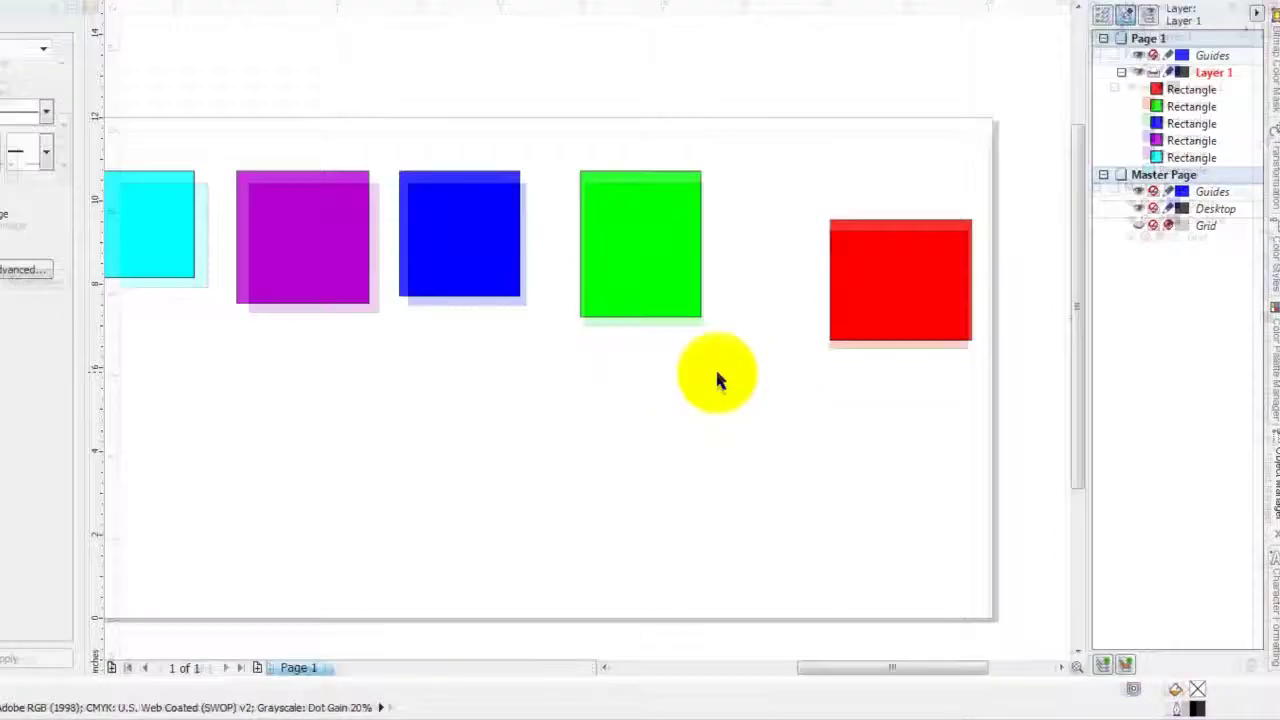
drag(729, 425, 242, 248)
drag(104, 131, 80, 100)
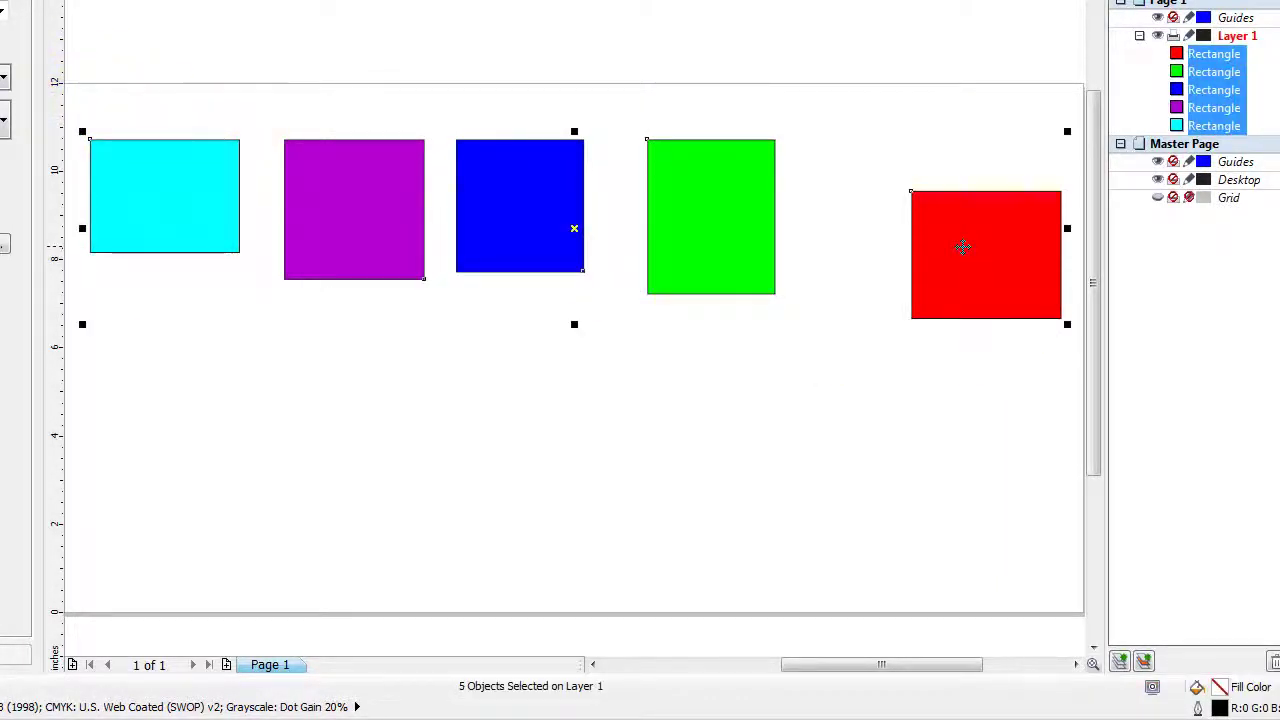
key(t)
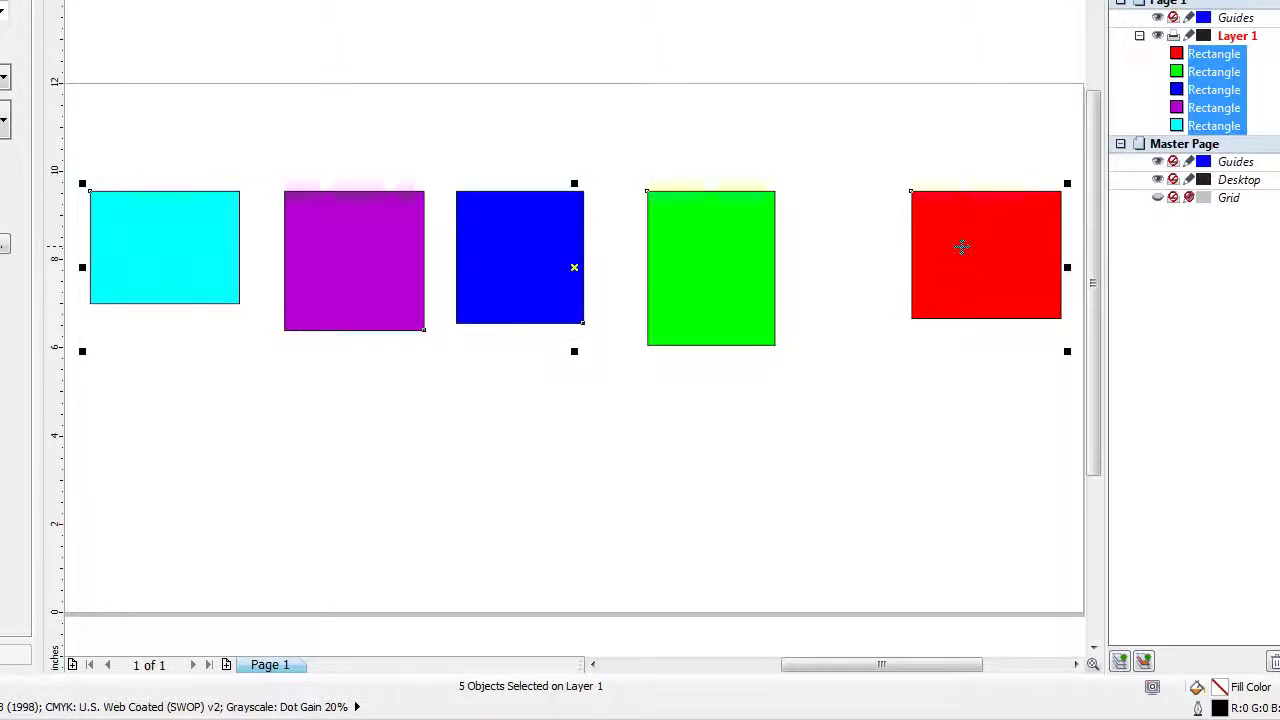
key(ctrl+z)
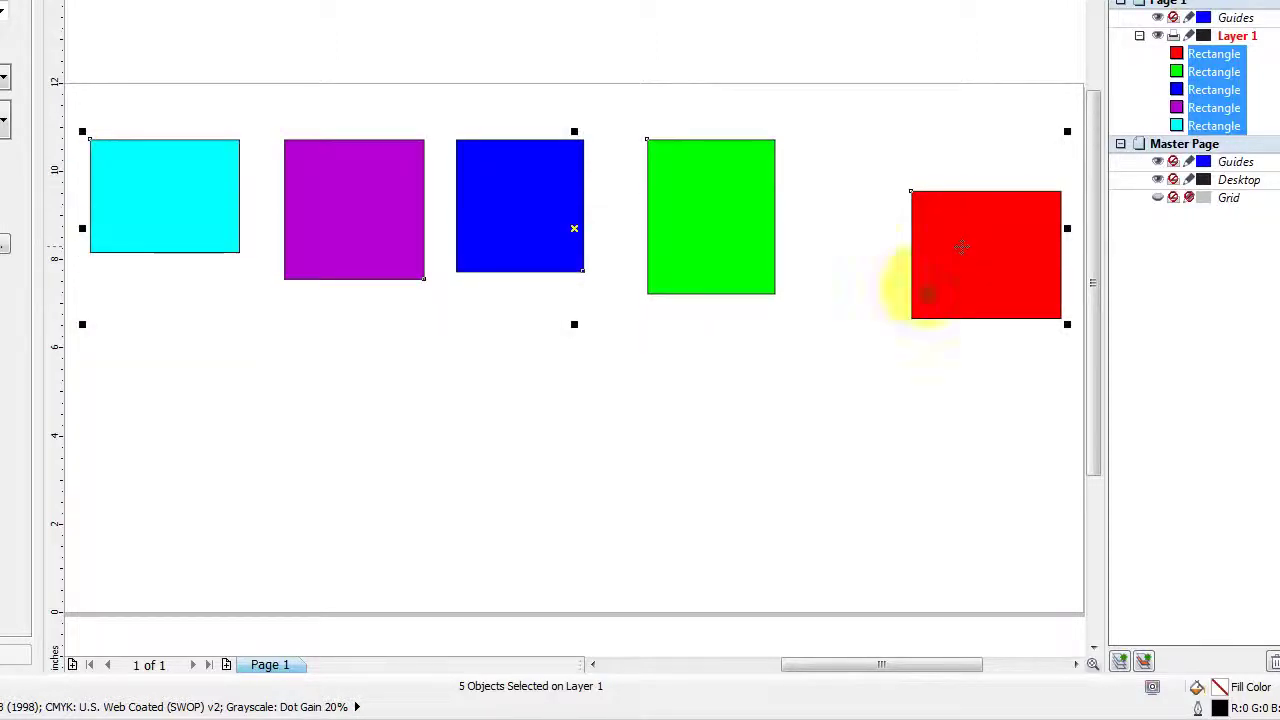
Step: Select all five rectangles and align their centres with E, undoing a trial left alignment
click(983, 295)
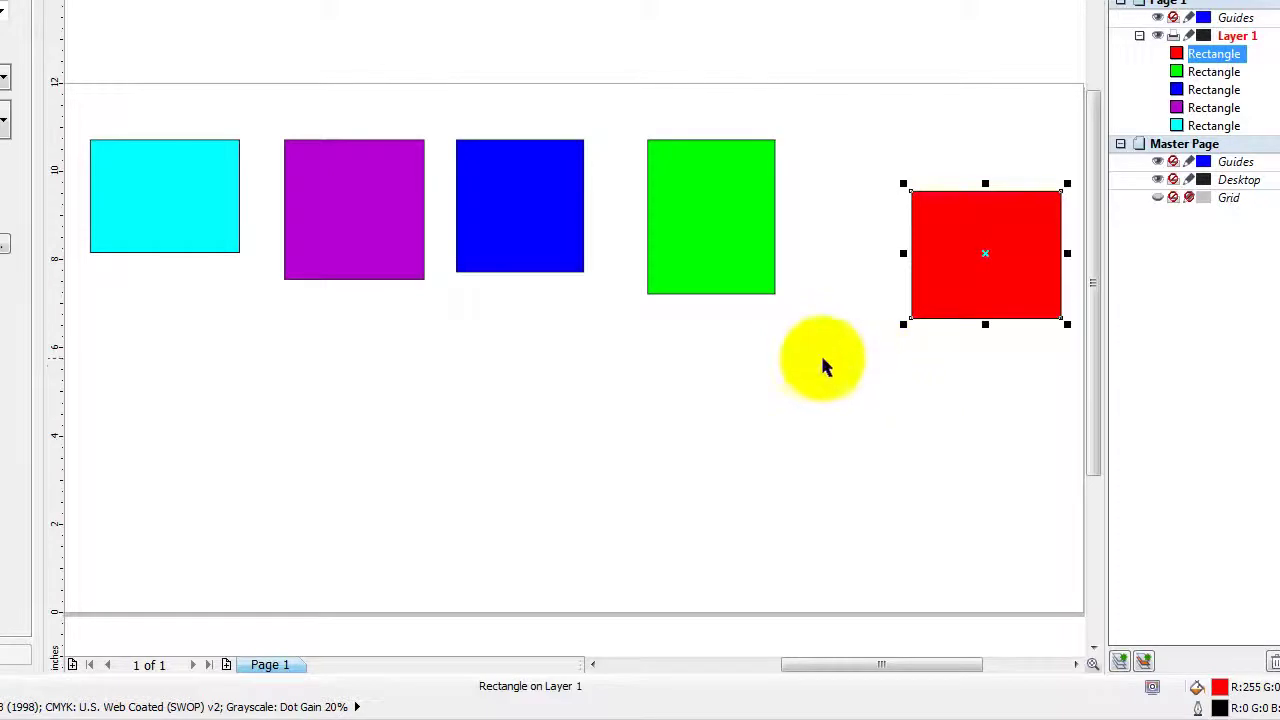
drag(813, 356, 84, 92)
key(t)
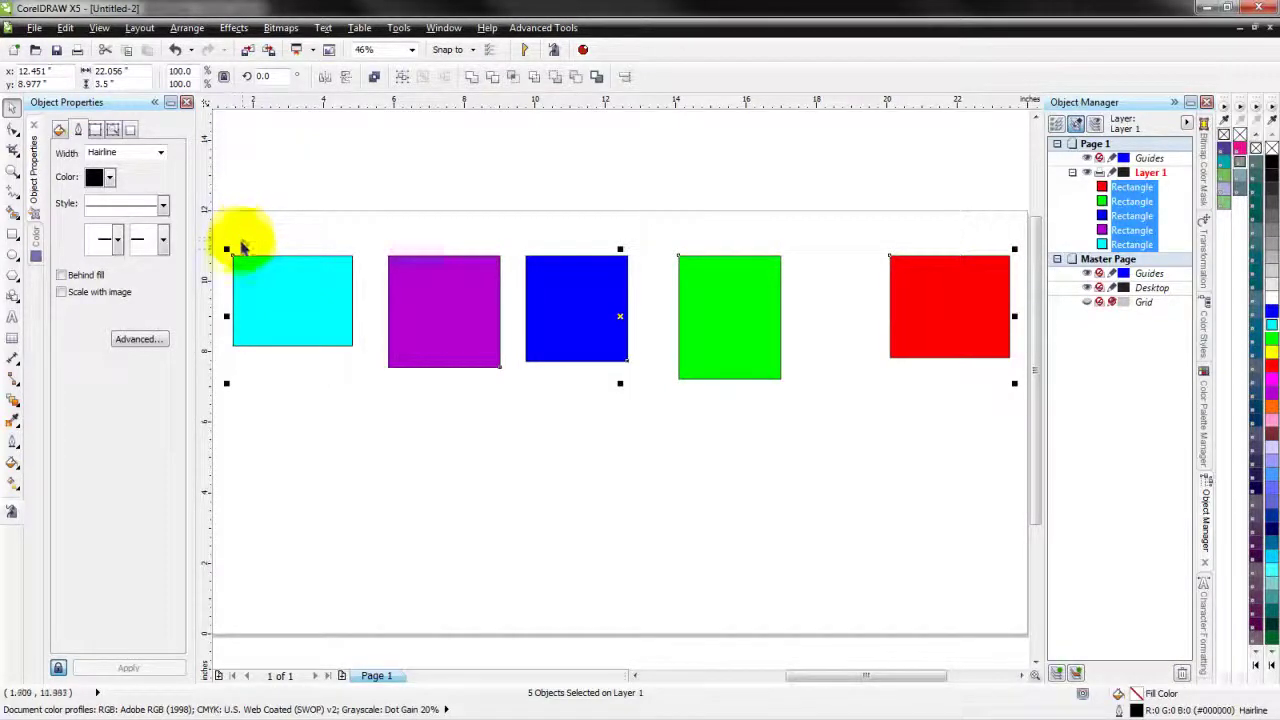
key(e)
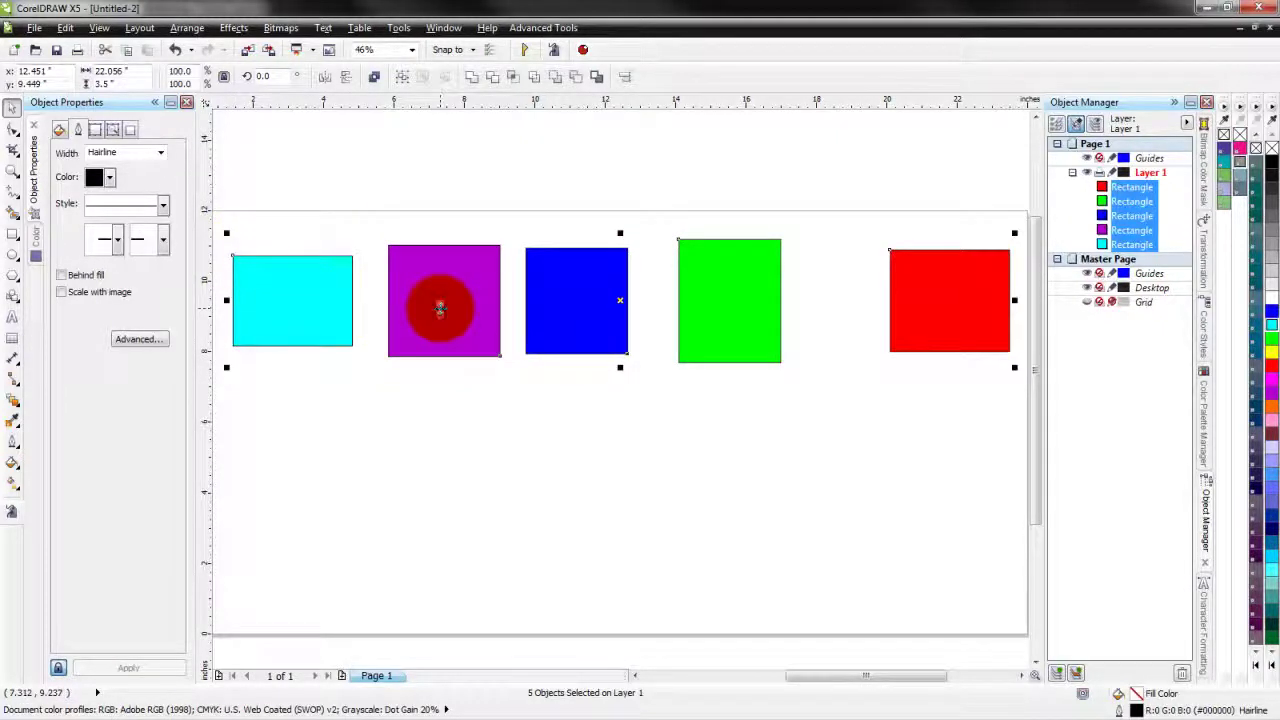
key(l)
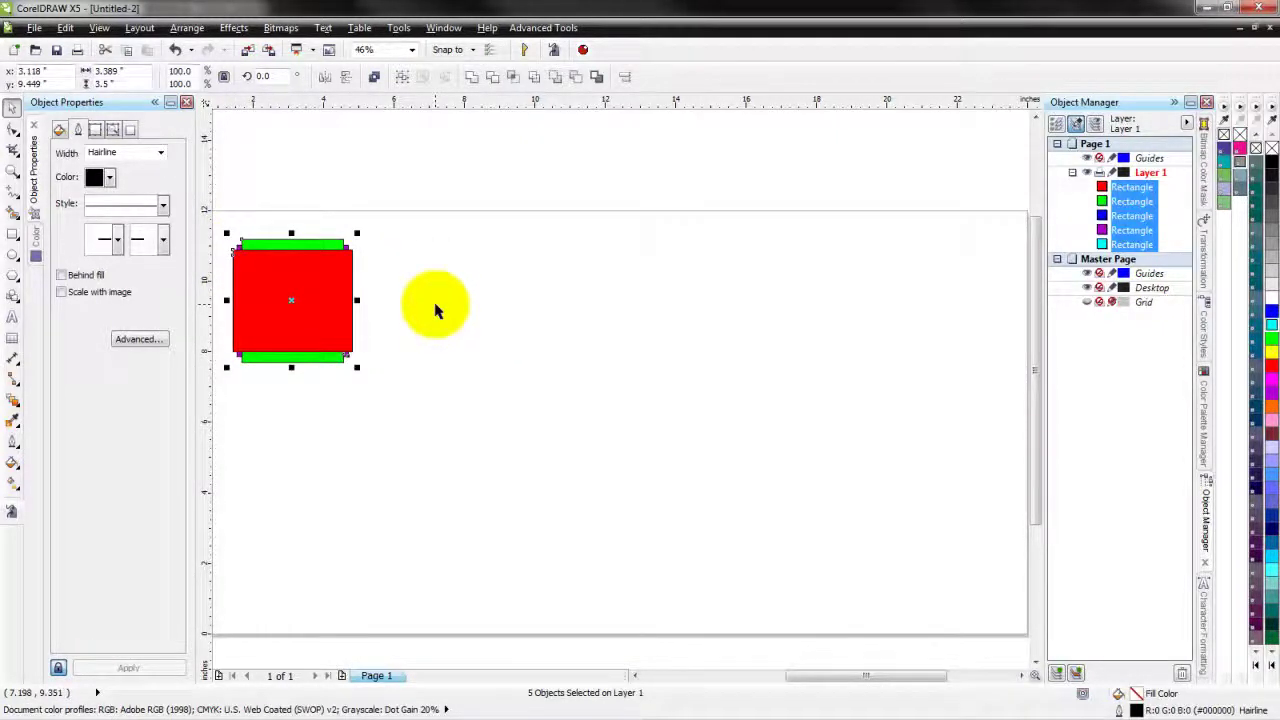
key(ctrl+z)
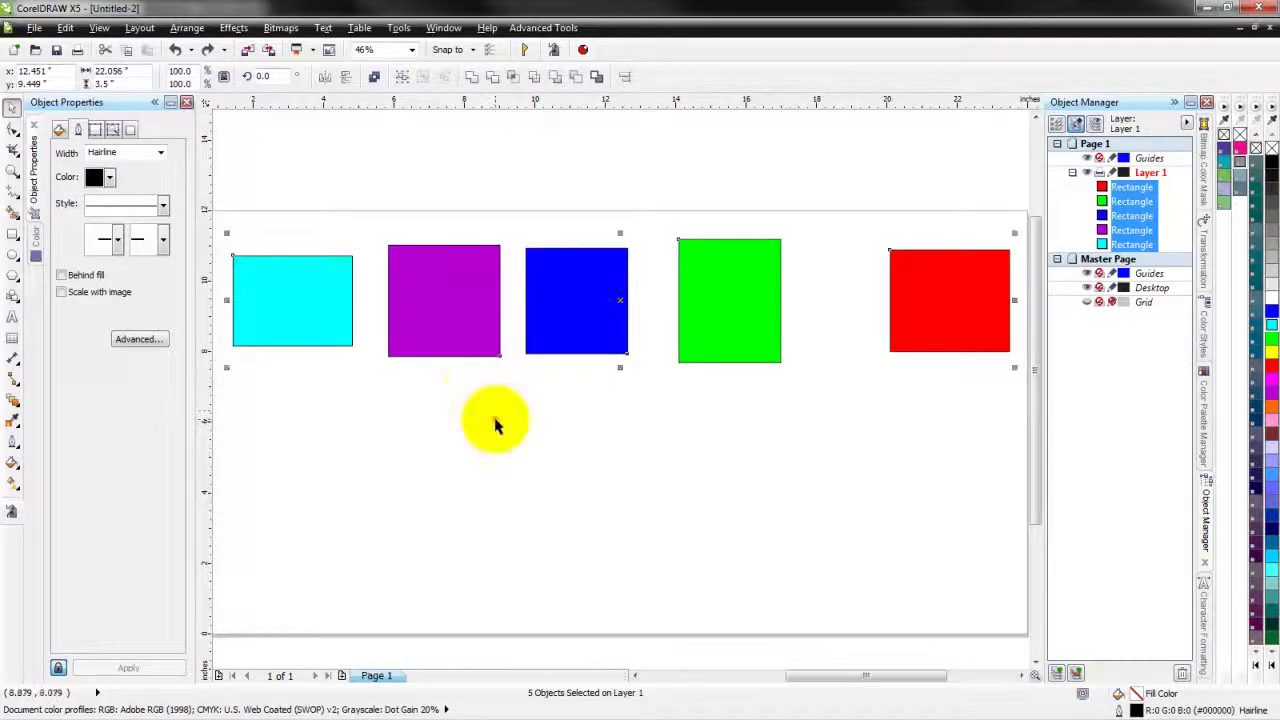
click(495, 425)
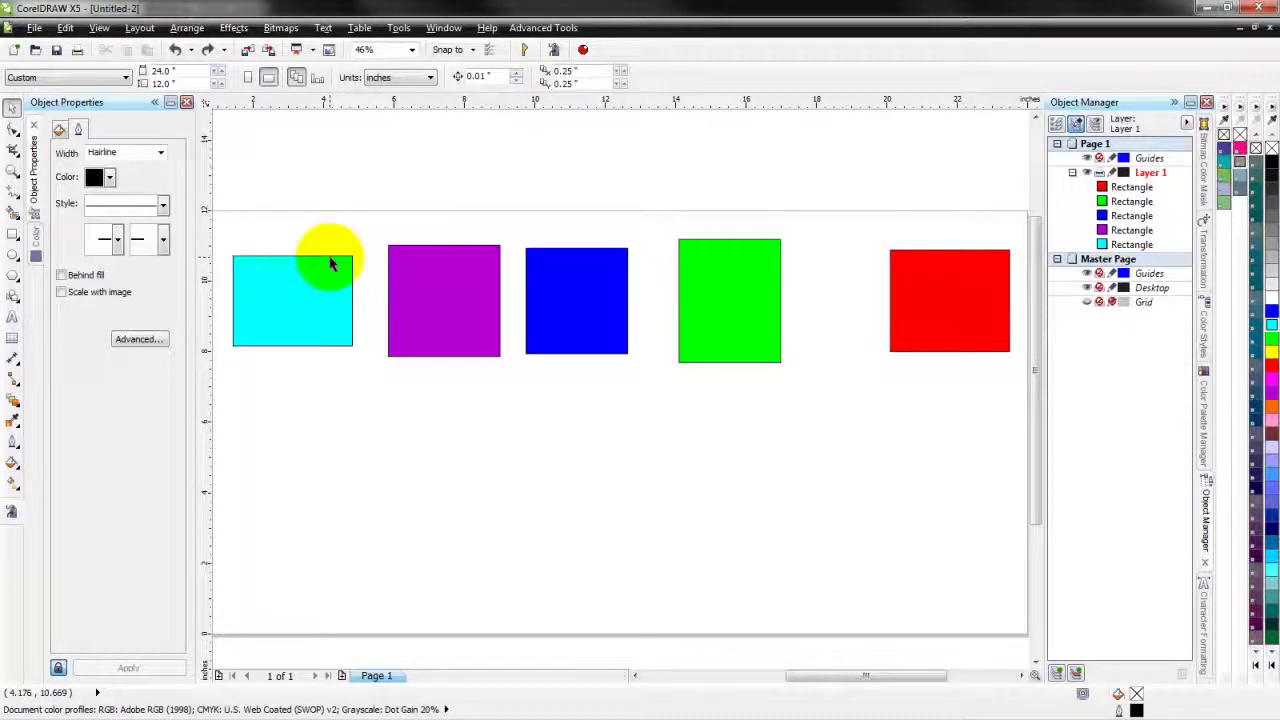
Step: Move the purple rectangle and snap it back into place by its centre point
click(432, 303)
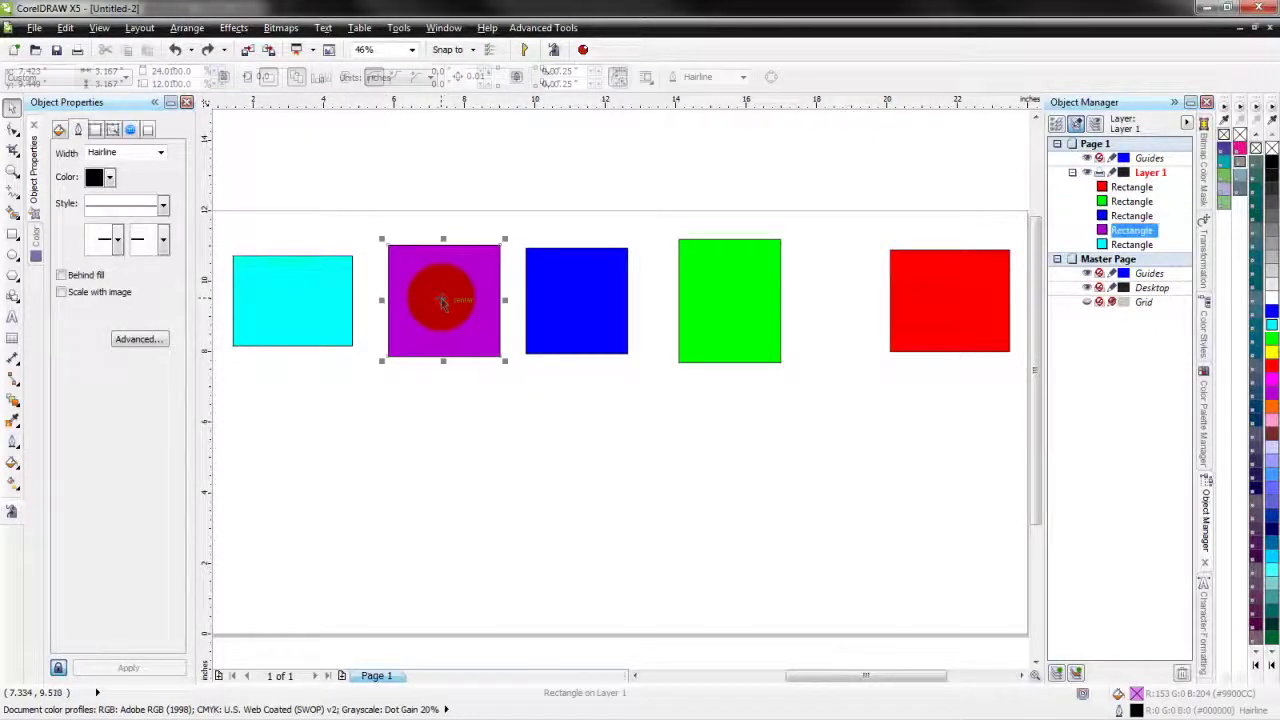
mouse_move(440, 292)
mouse_down()
mouse_move(350, 305)
mouse_move(343, 271)
mouse_move(291, 256)
mouse_move(426, 277)
mouse_move(357, 286)
mouse_move(425, 287)
mouse_move(432, 272)
mouse_up()
drag(431, 298, 408, 332)
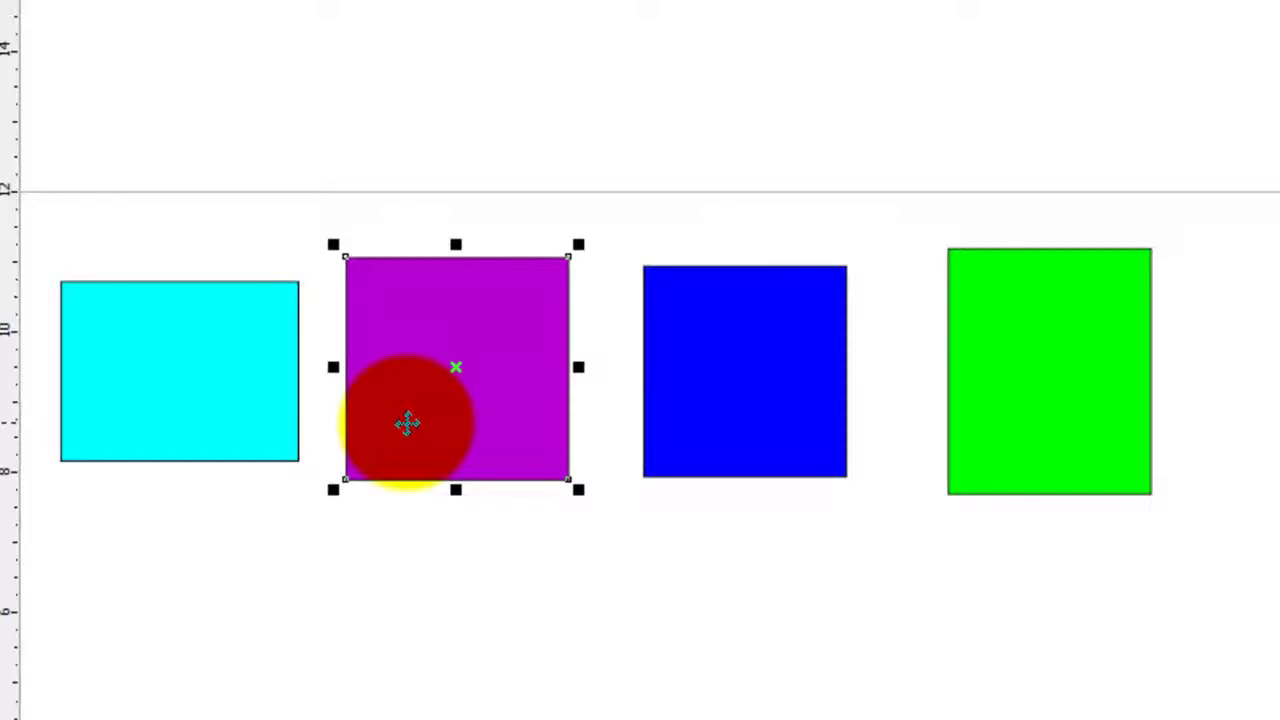
Step: Drag the blue rectangle lower until its left edge snaps to purple's right edge, then deselect
mouse_move(757, 377)
mouse_down()
mouse_move(731, 583)
mouse_move(757, 376)
mouse_up()
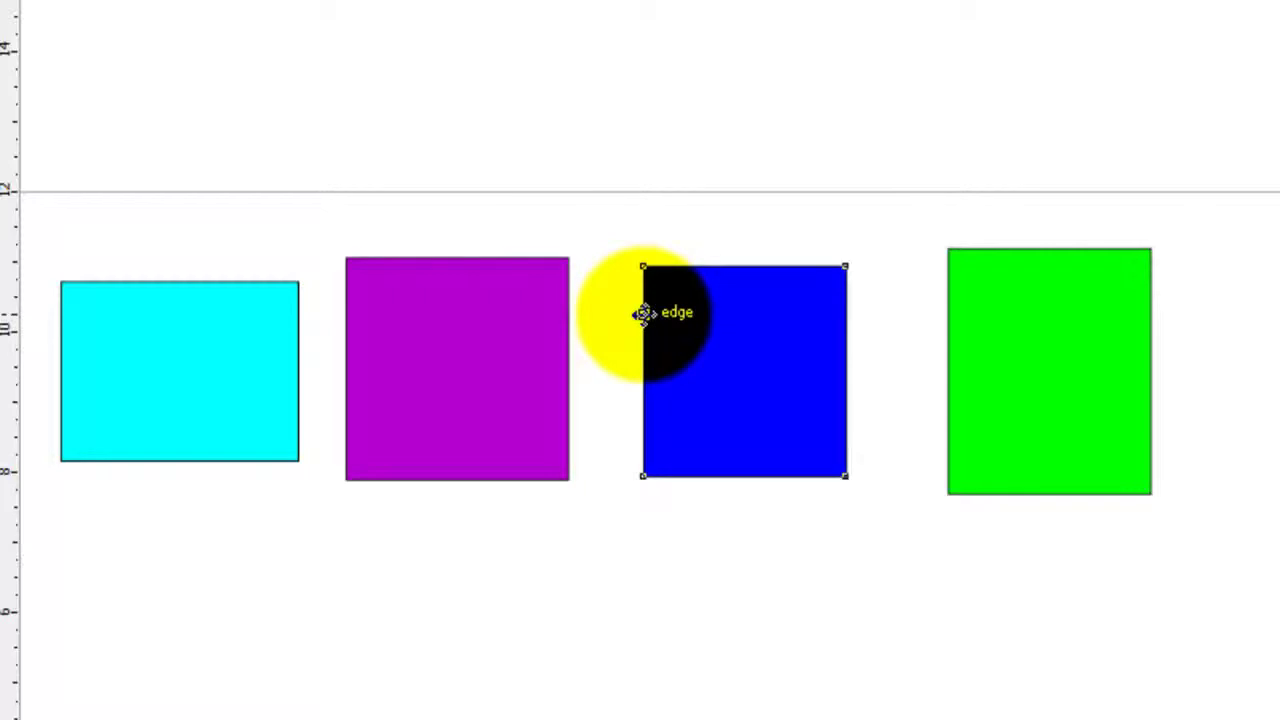
drag(642, 315, 566, 382)
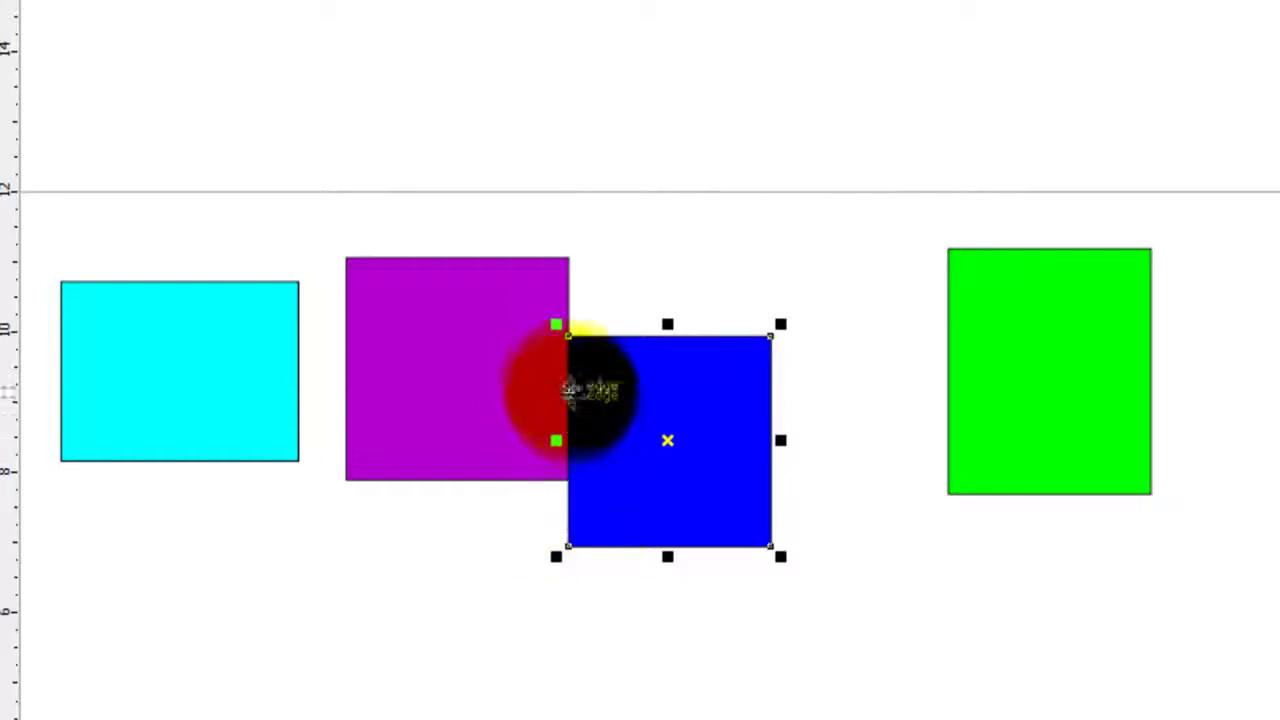
scroll(572, 378, up, 2)
click(252, 278)
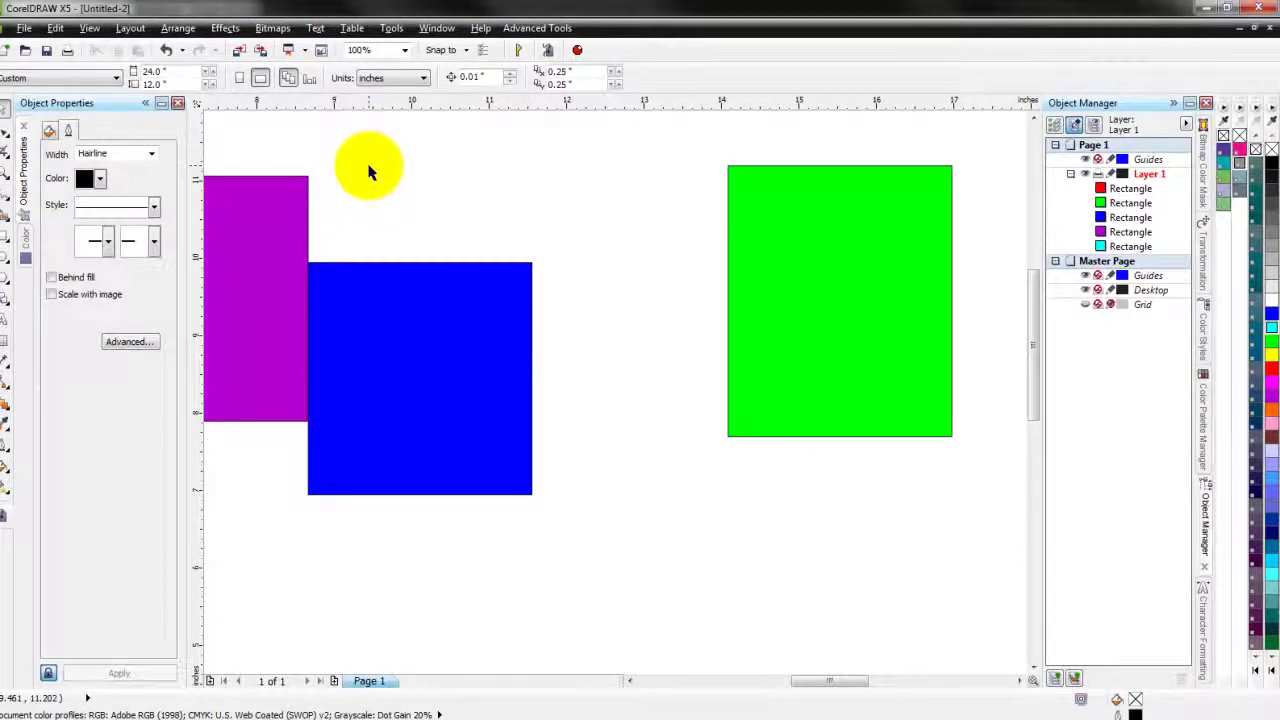
Step: Zoom to all objects with F4 and open Options at Workspace > Snap to Objects via Ctrl+J
key(F4)
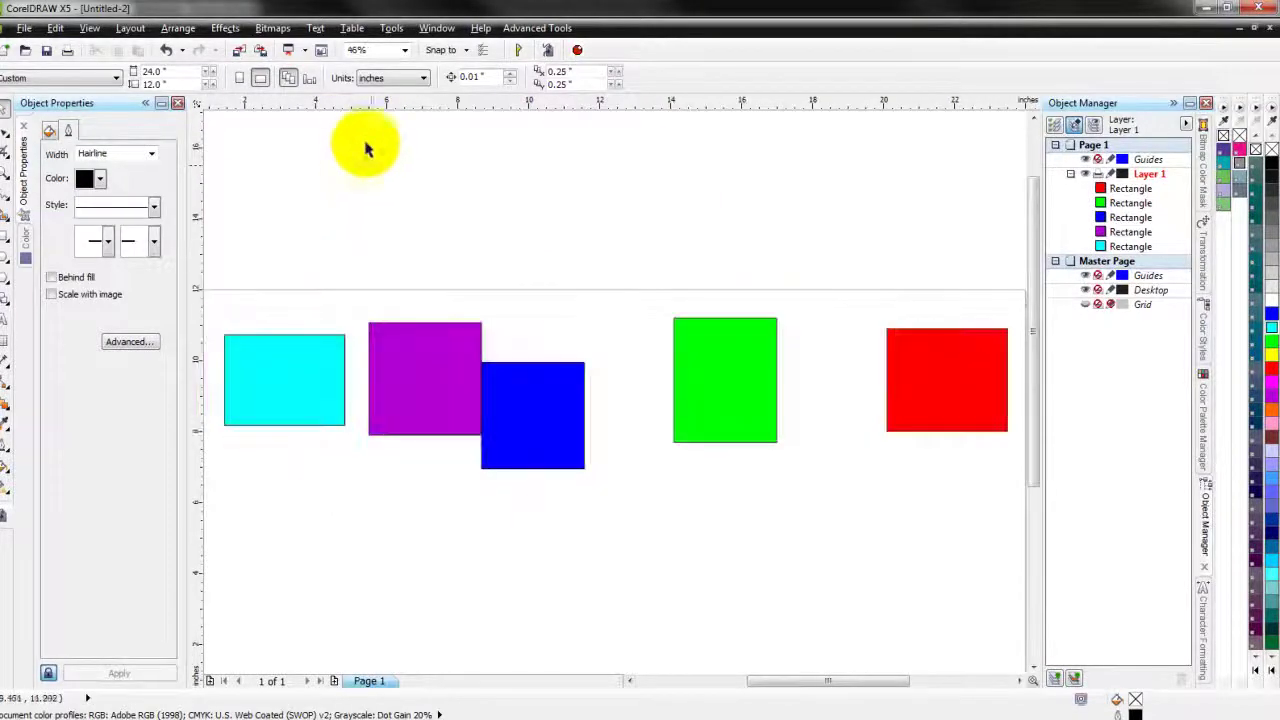
click(392, 28)
key(Escape)
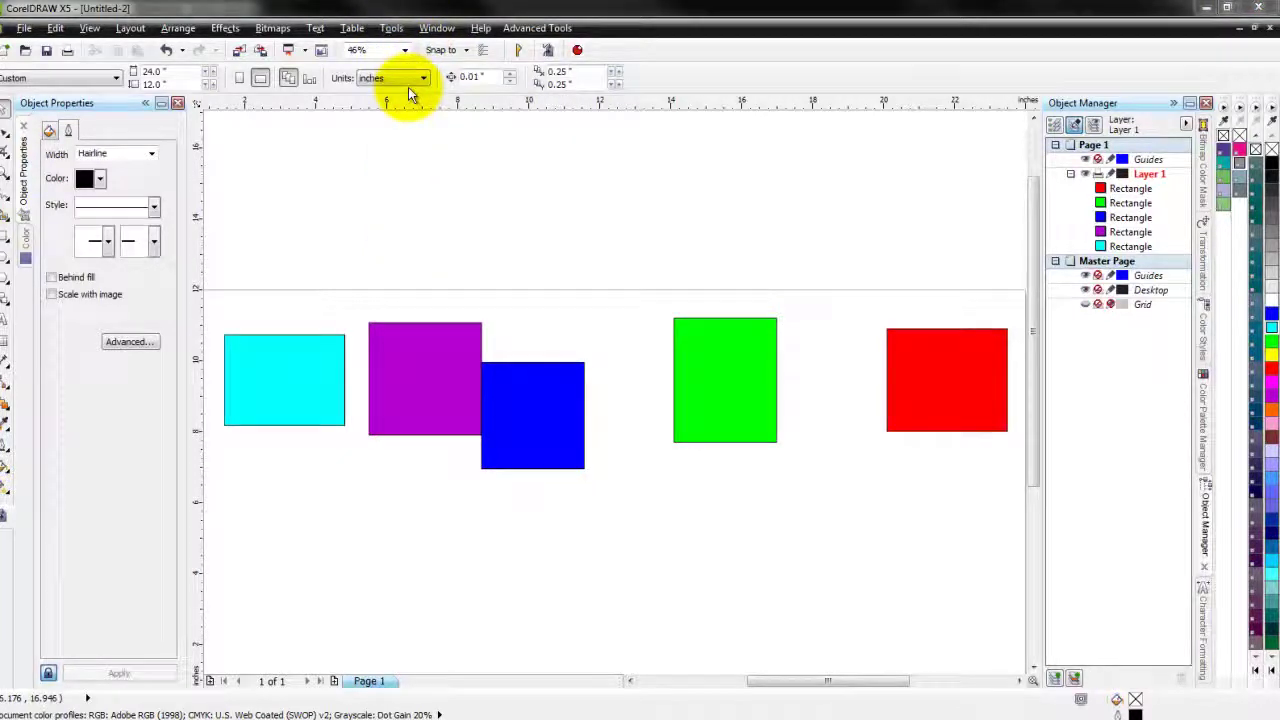
key(ctrl+j)
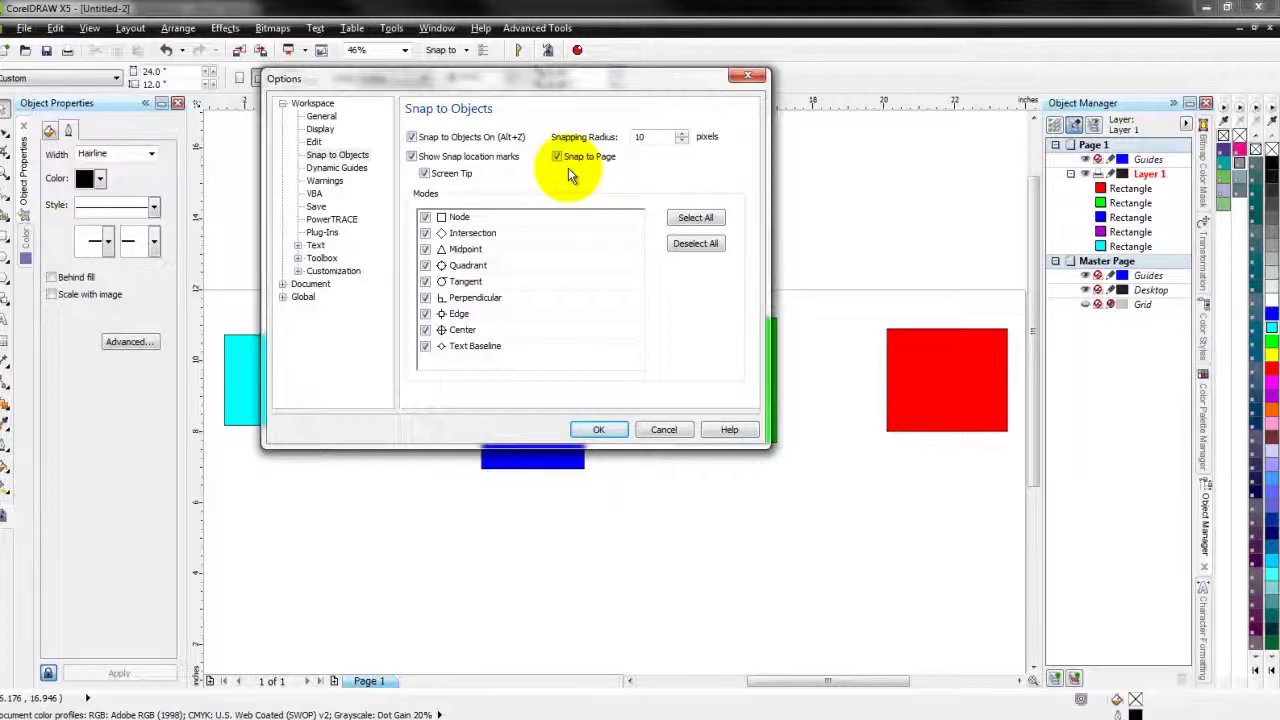
Step: Confirm the Options dialog with OK and drag the blue rectangle up between purple and green
click(590, 430)
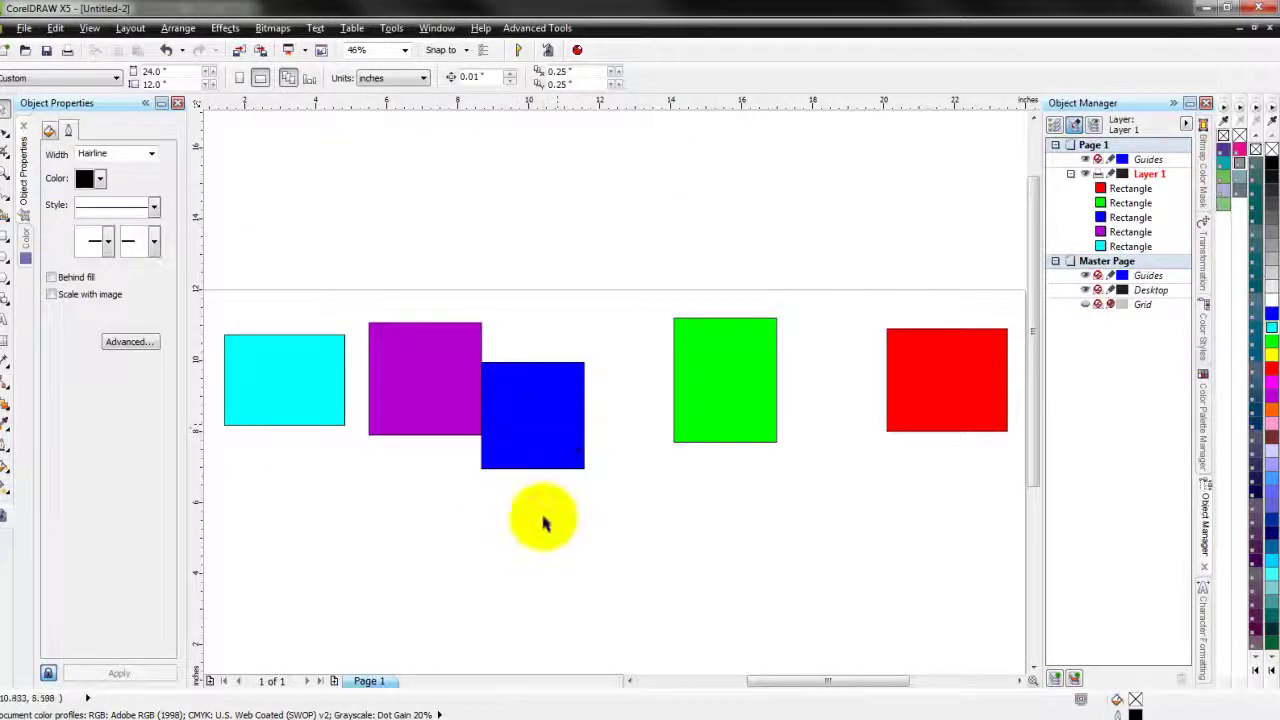
drag(543, 425, 567, 437)
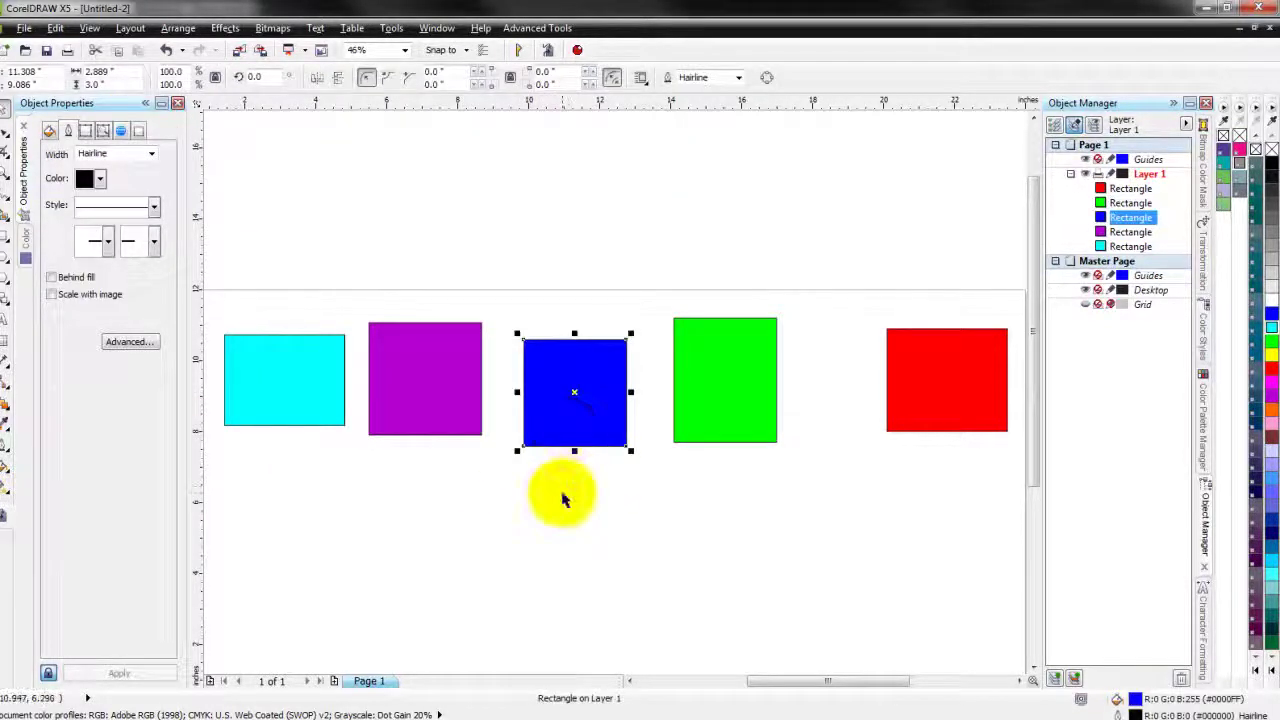